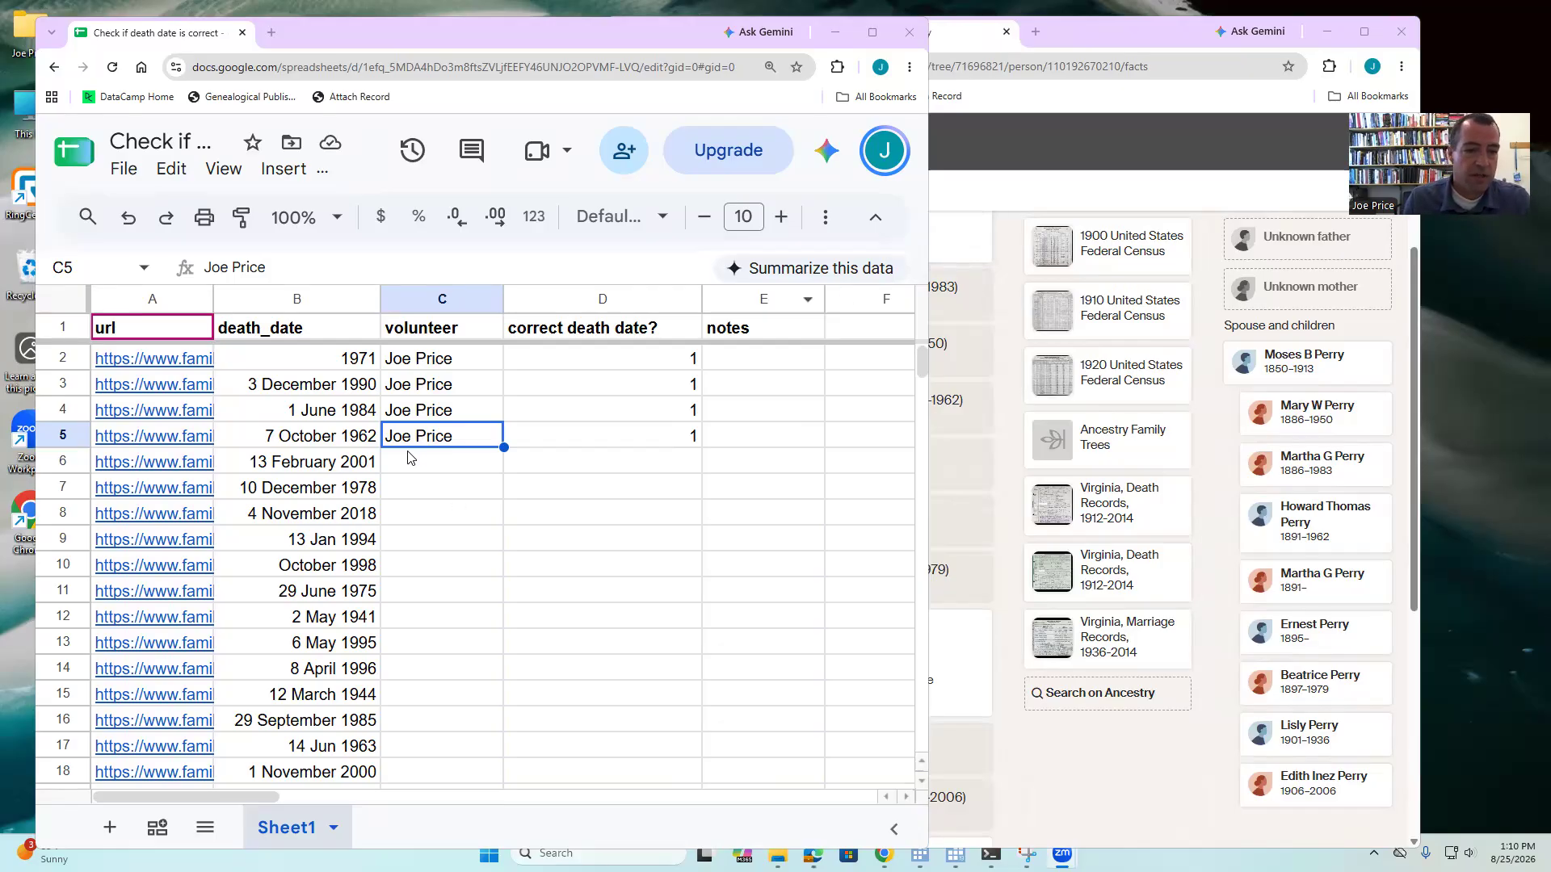
- Fill the volunteer name from C5 down into C6:C8 and select row 6's profile link
{"action": "left_click_drag", "start_coordinate": [421, 441], "coordinate": [440, 509]}
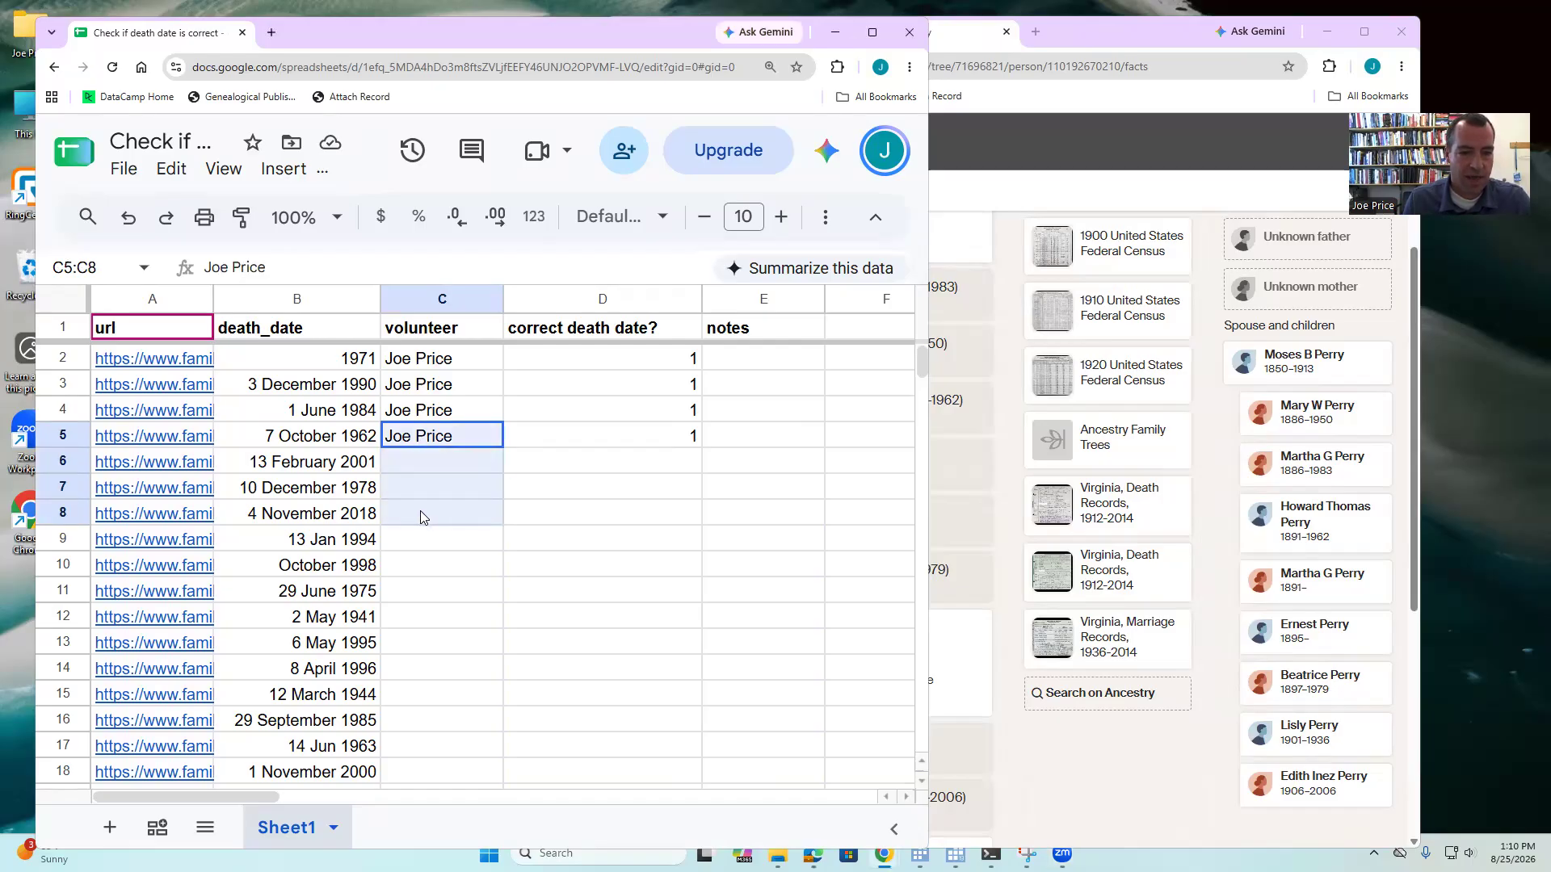
{"action": "key", "text": "ctrl+d"}
{"action": "left_click", "coordinate": [181, 470]}
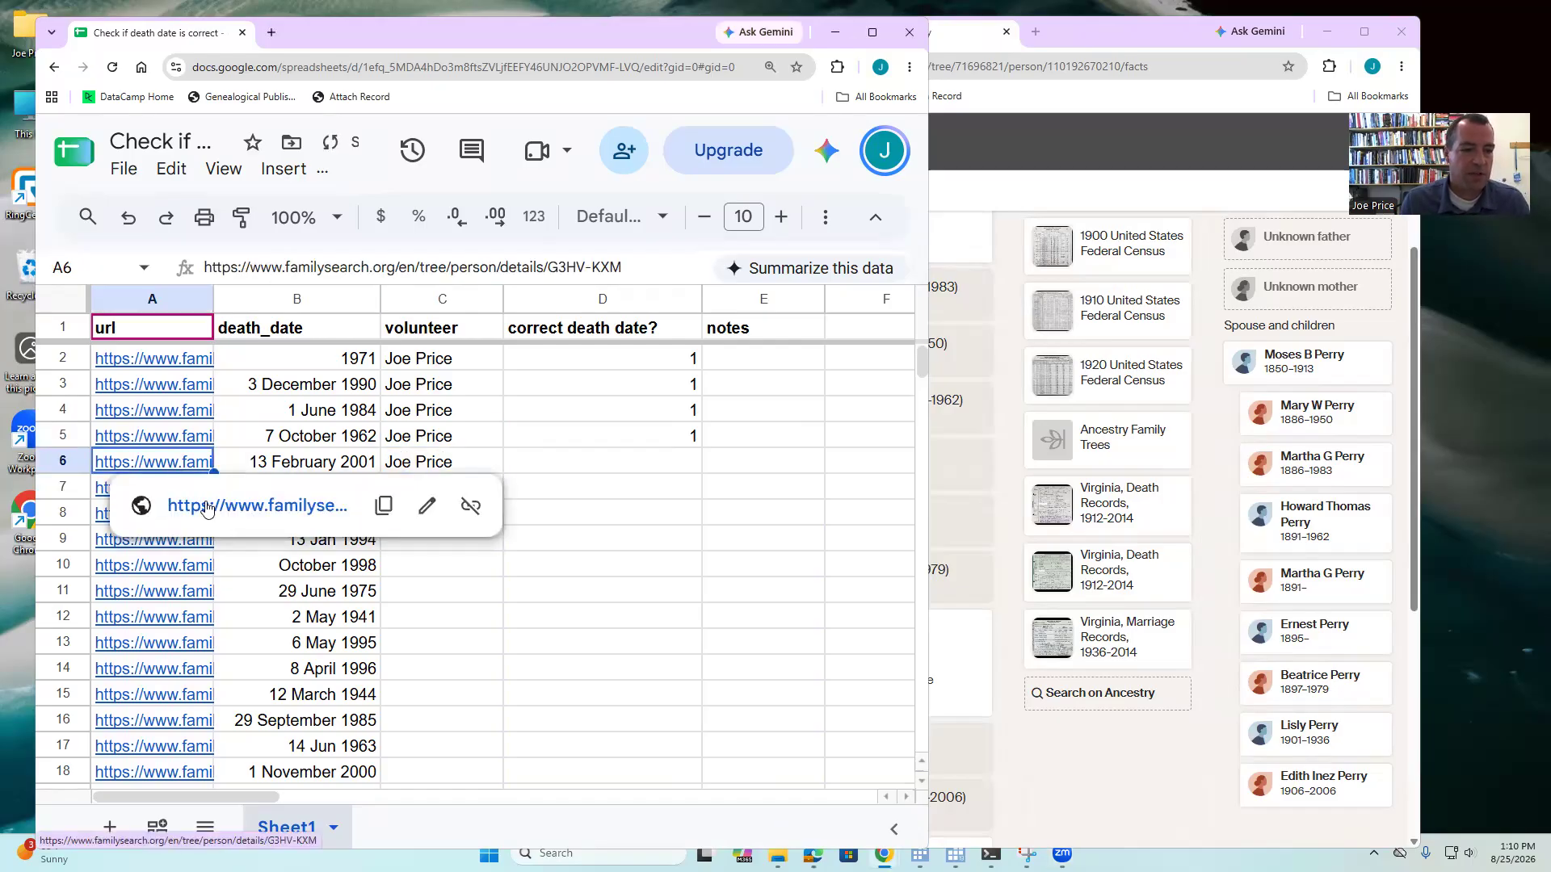
- Open row 6's FamilySearch profile and review its 13 February 2001 death details without changing anything
{"action": "left_click", "coordinate": [212, 504]}
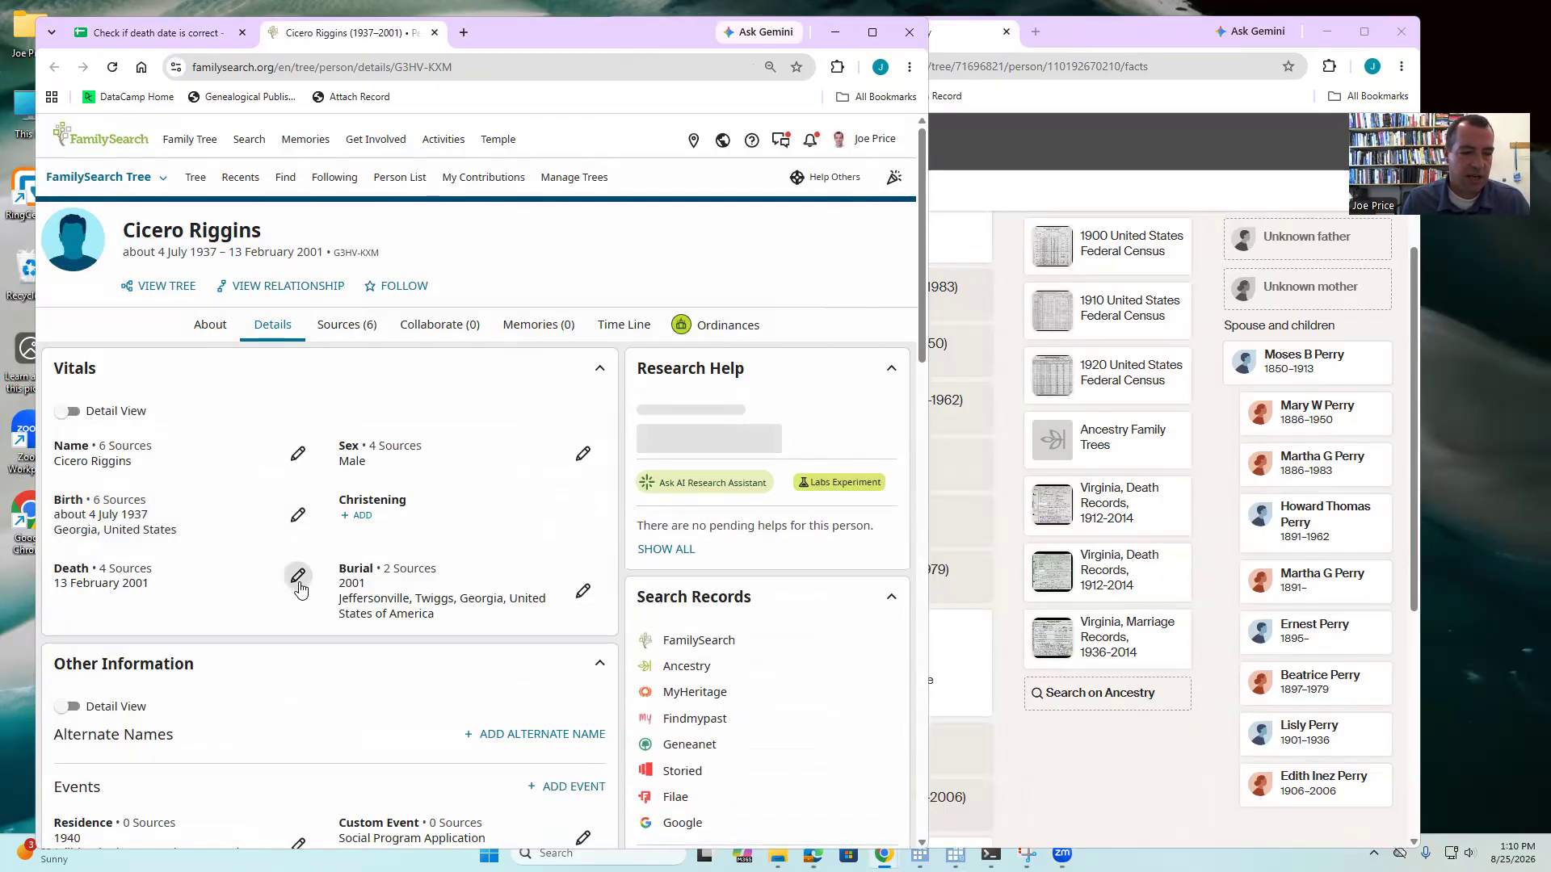
{"action": "left_click", "coordinate": [297, 575]}
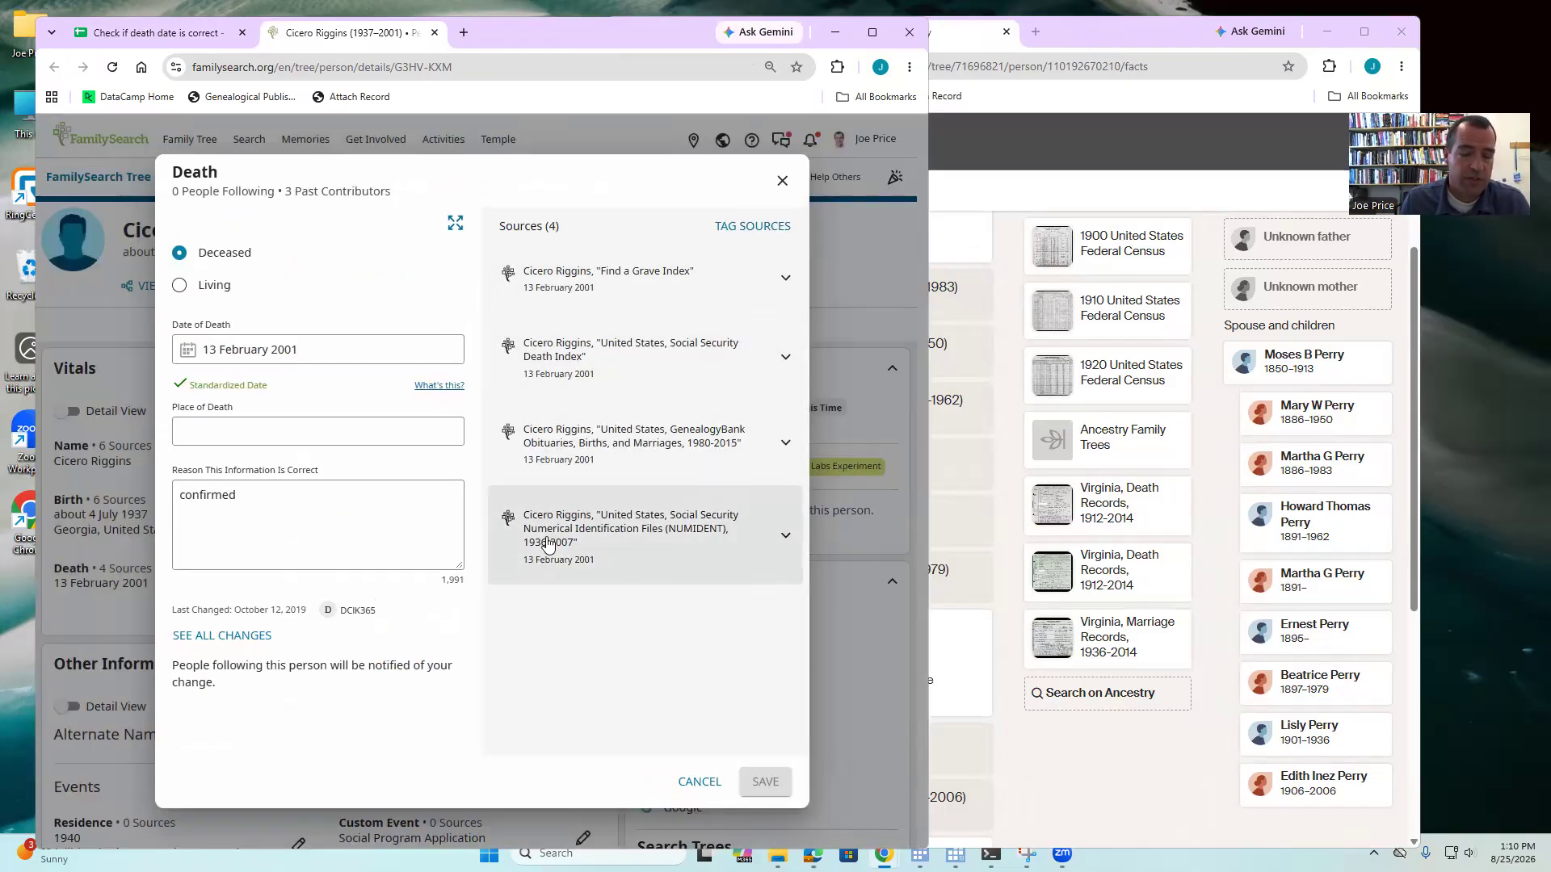
{"action": "left_click", "coordinate": [699, 781]}
{"action": "scroll", "coordinate": [619, 386], "scroll_direction": "down", "scroll_amount": 1}
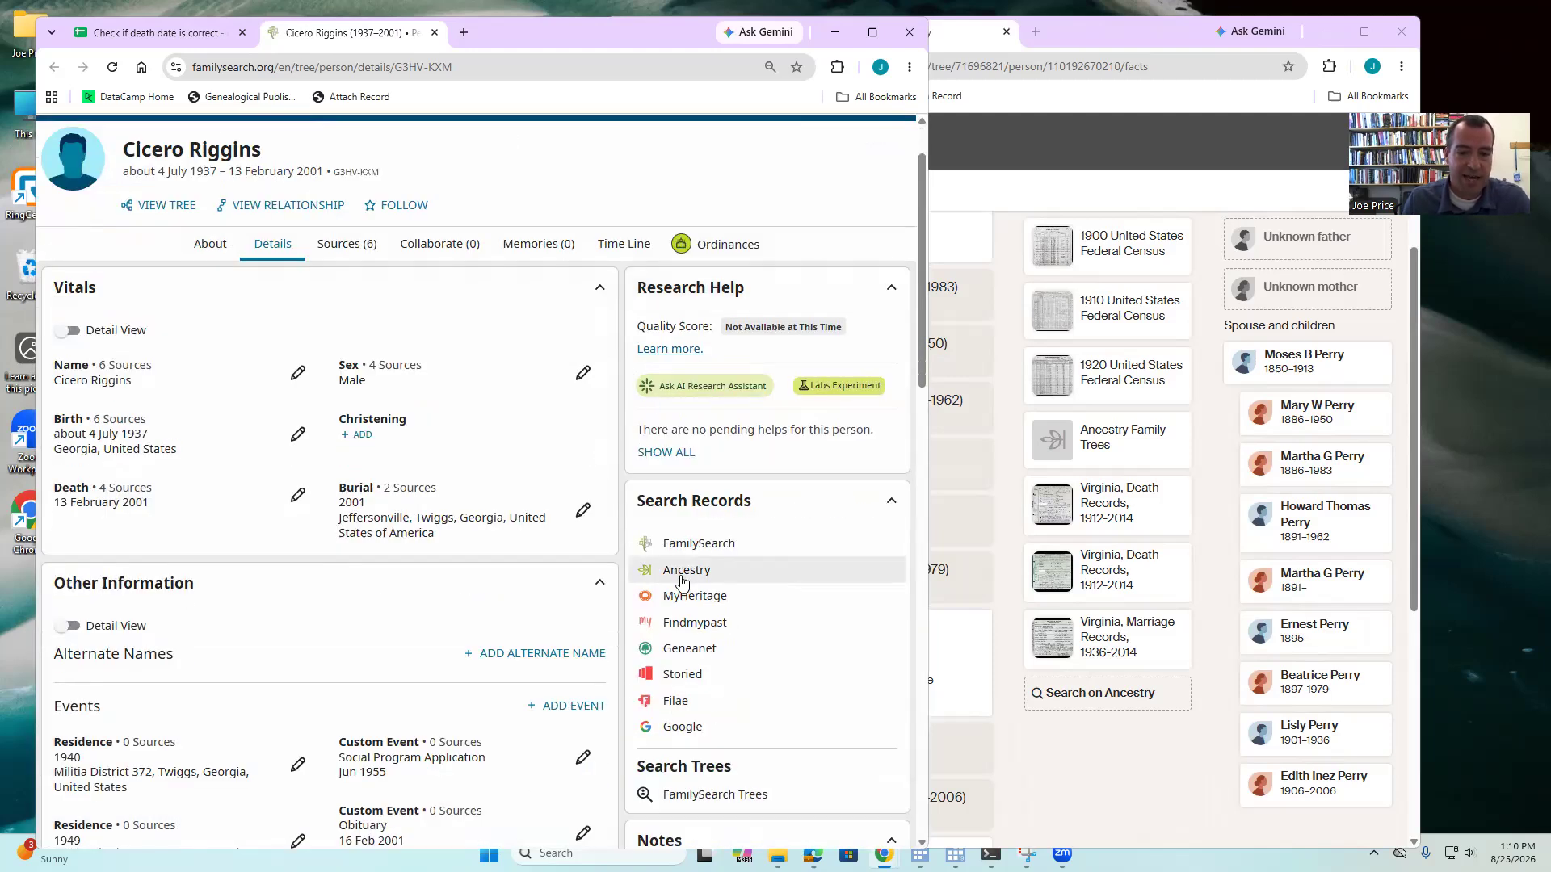
{"action": "left_click", "coordinate": [646, 666]}
{"action": "left_click_drag", "start_coordinate": [509, 41], "coordinate": [1054, 43]}
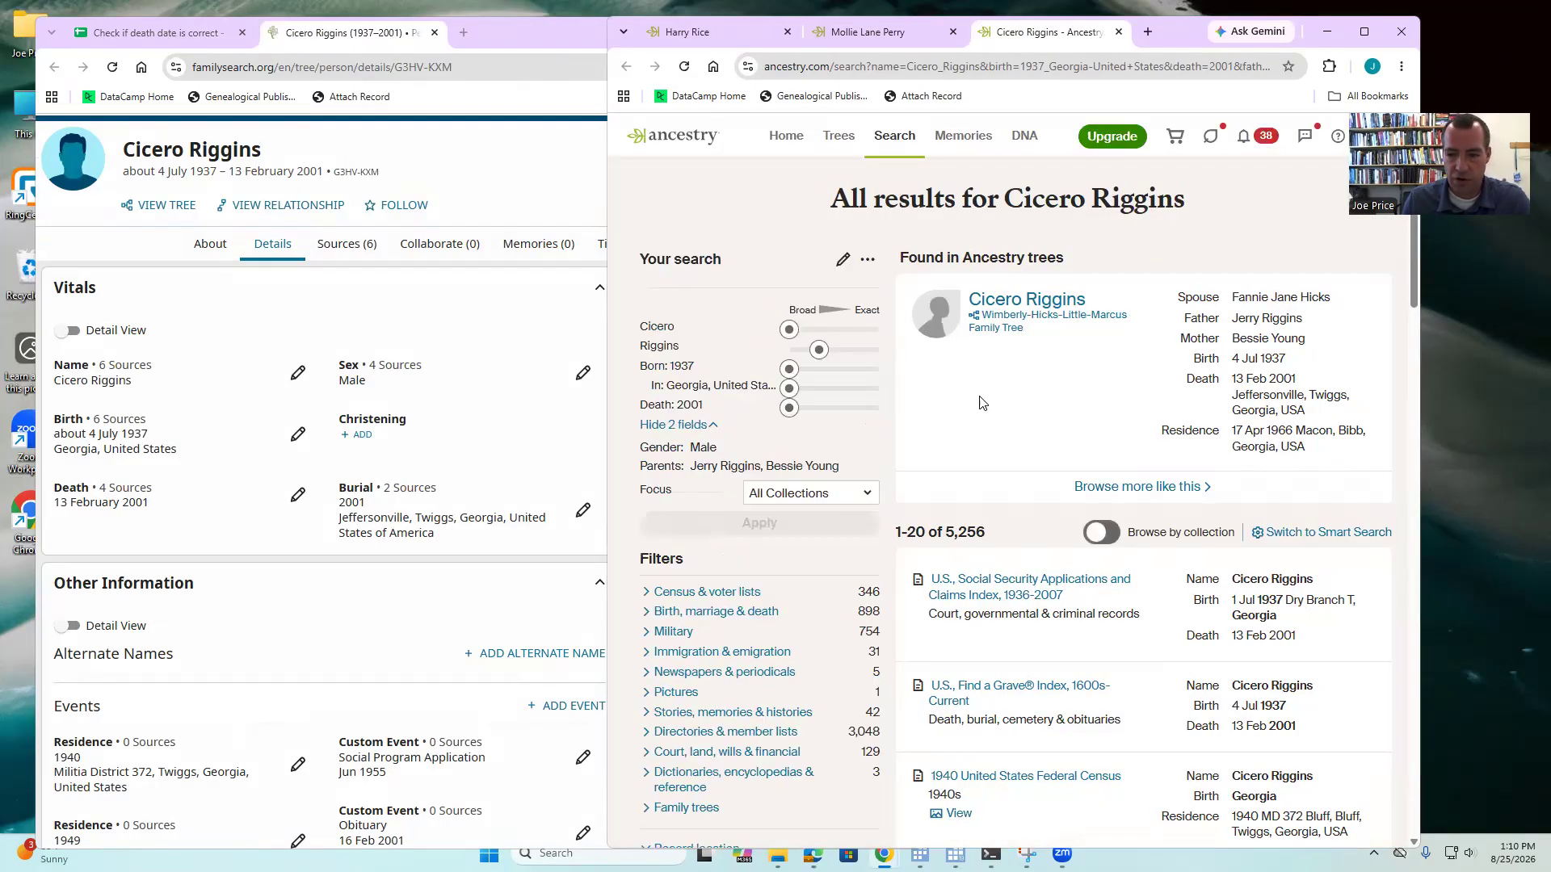
{"action": "left_click", "coordinate": [1130, 487]}
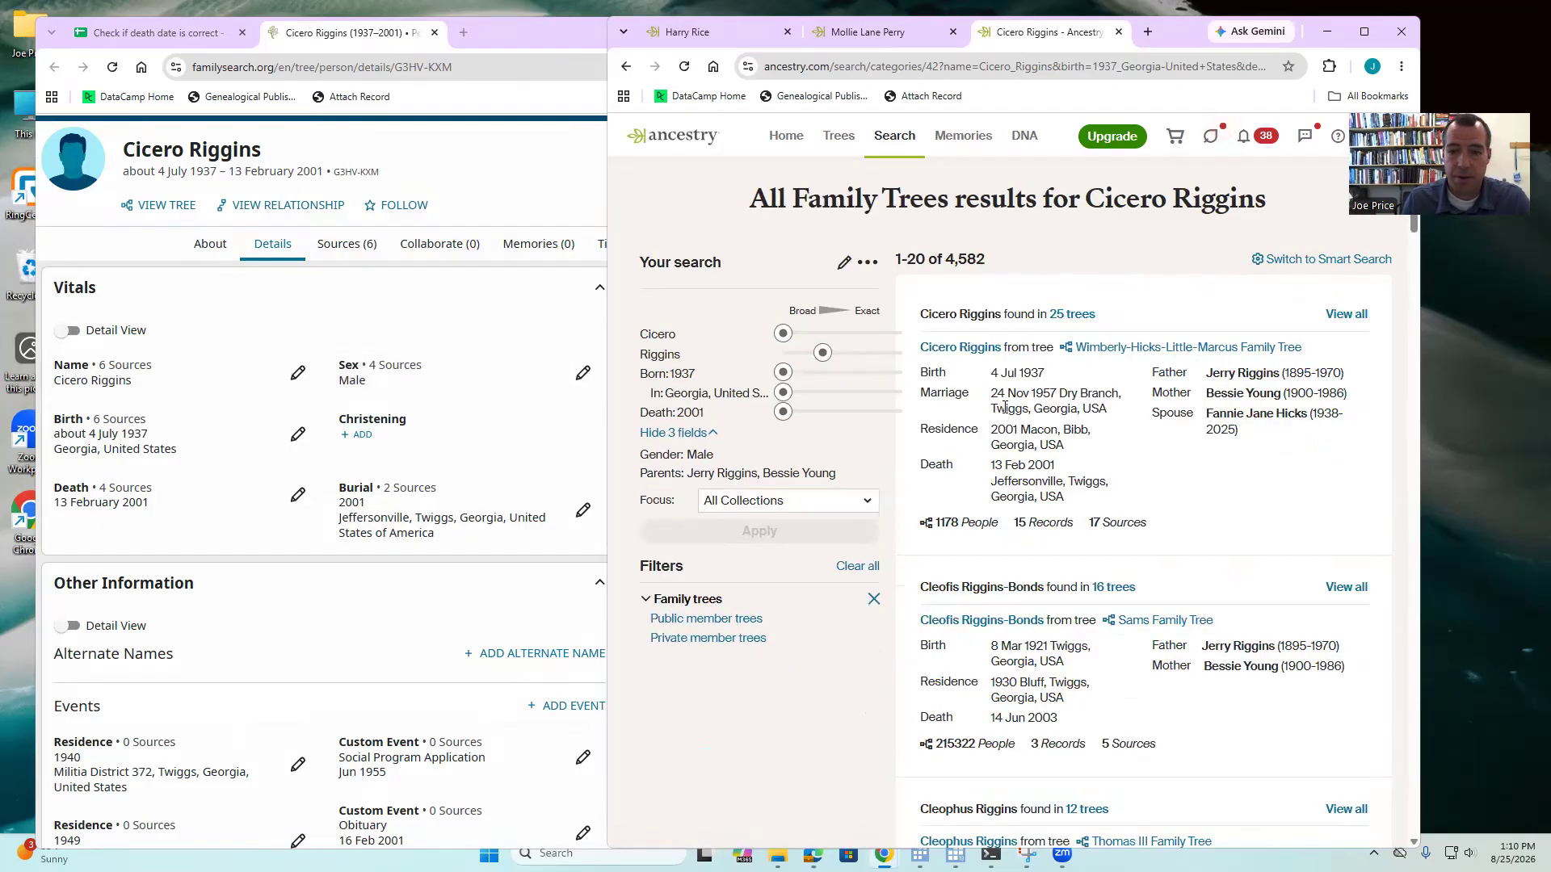
{"action": "left_click", "coordinate": [1063, 317]}
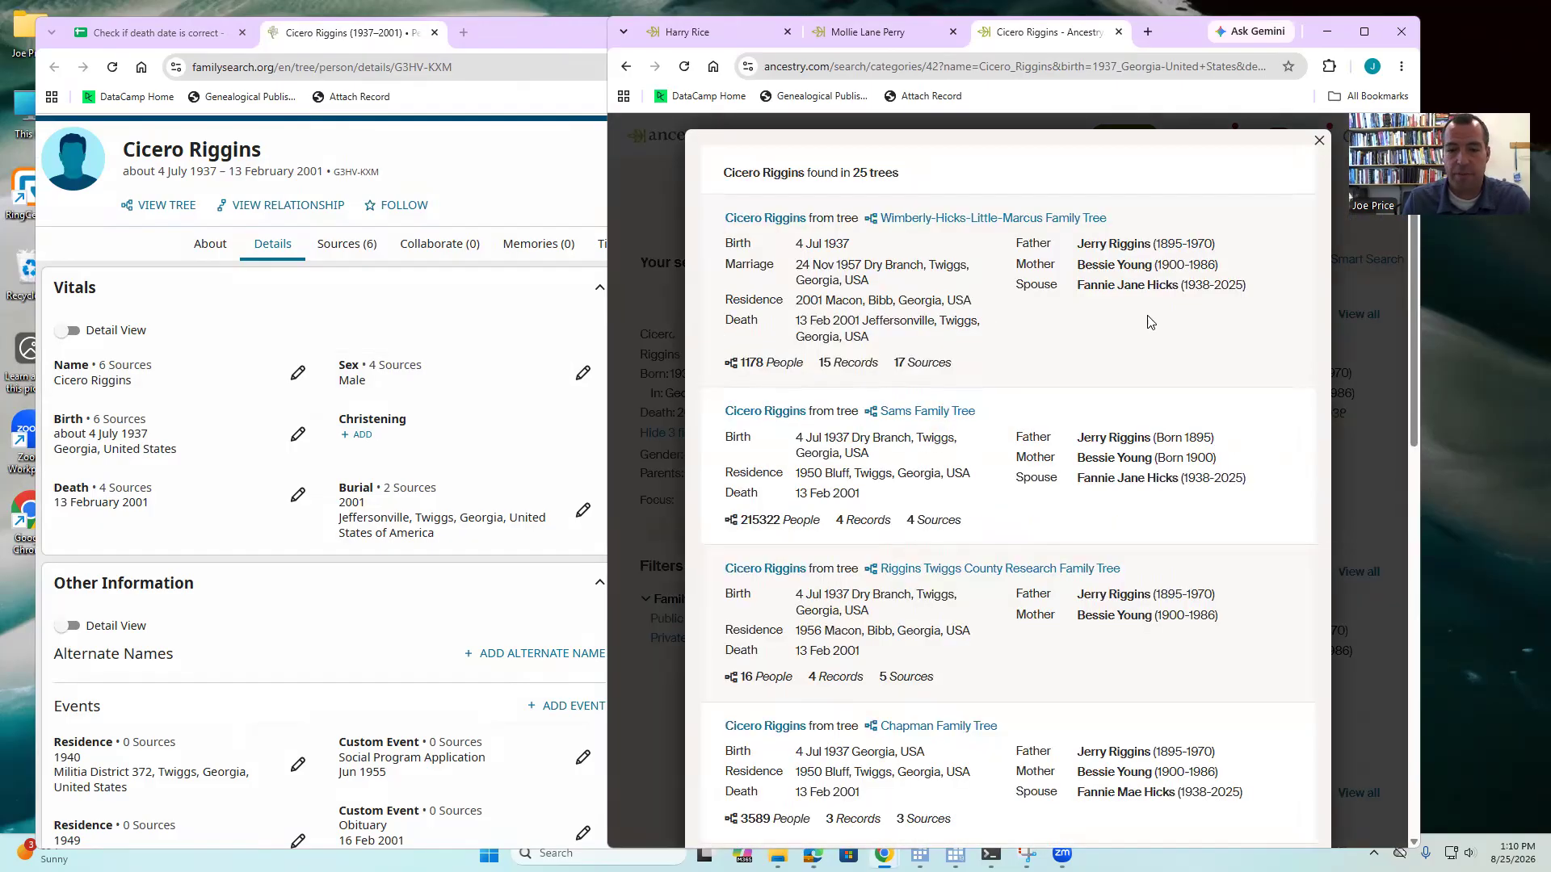
{"action": "left_click", "coordinate": [771, 219]}
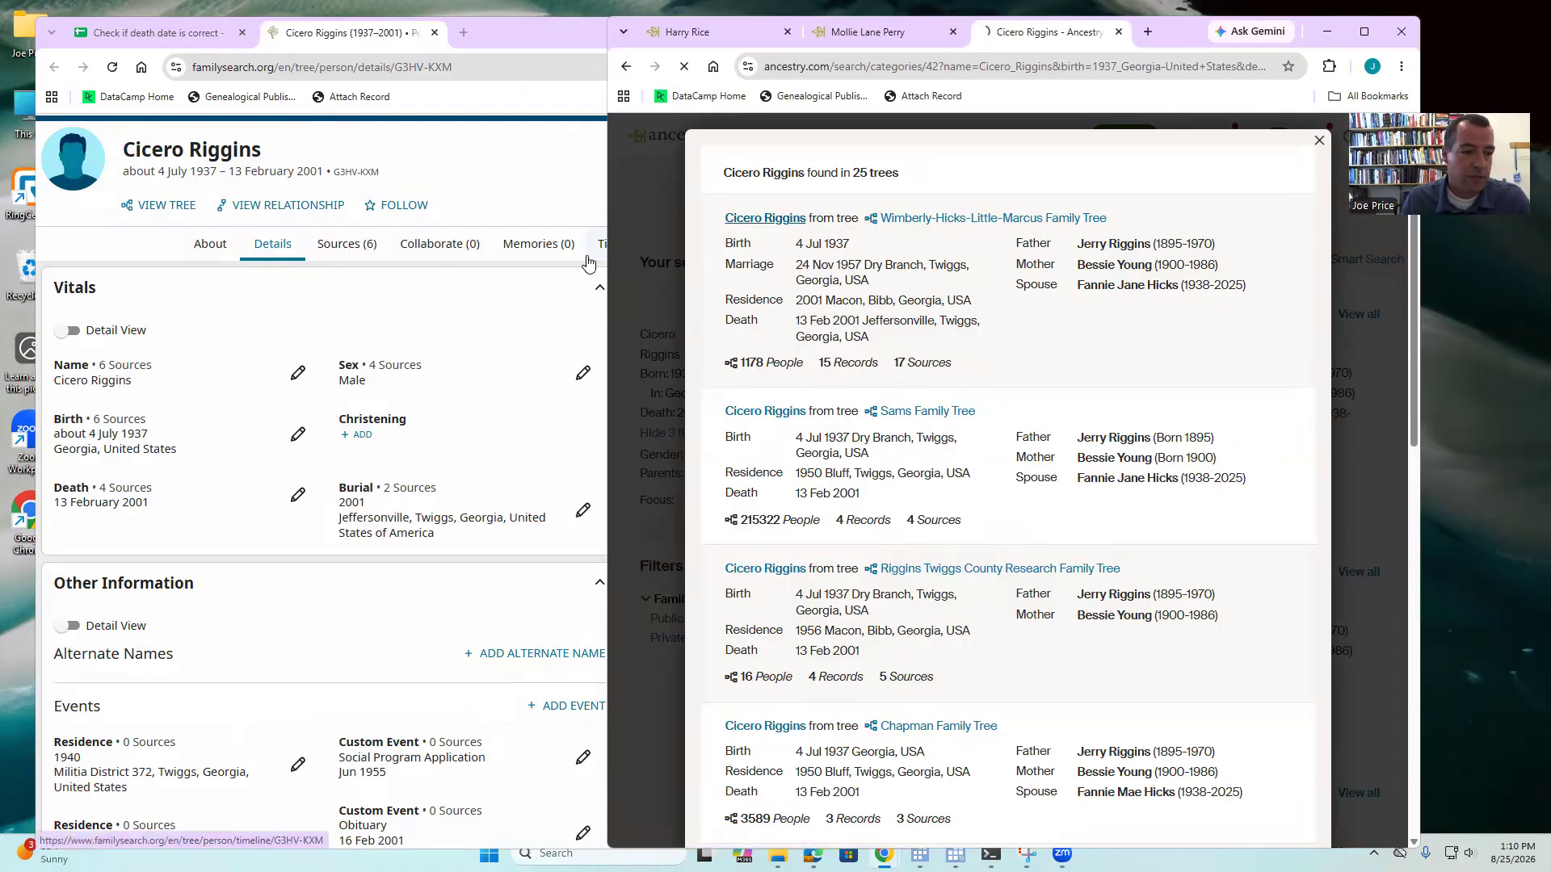
{"action": "left_click_drag", "start_coordinate": [1104, 277], "coordinate": [1033, 276]}
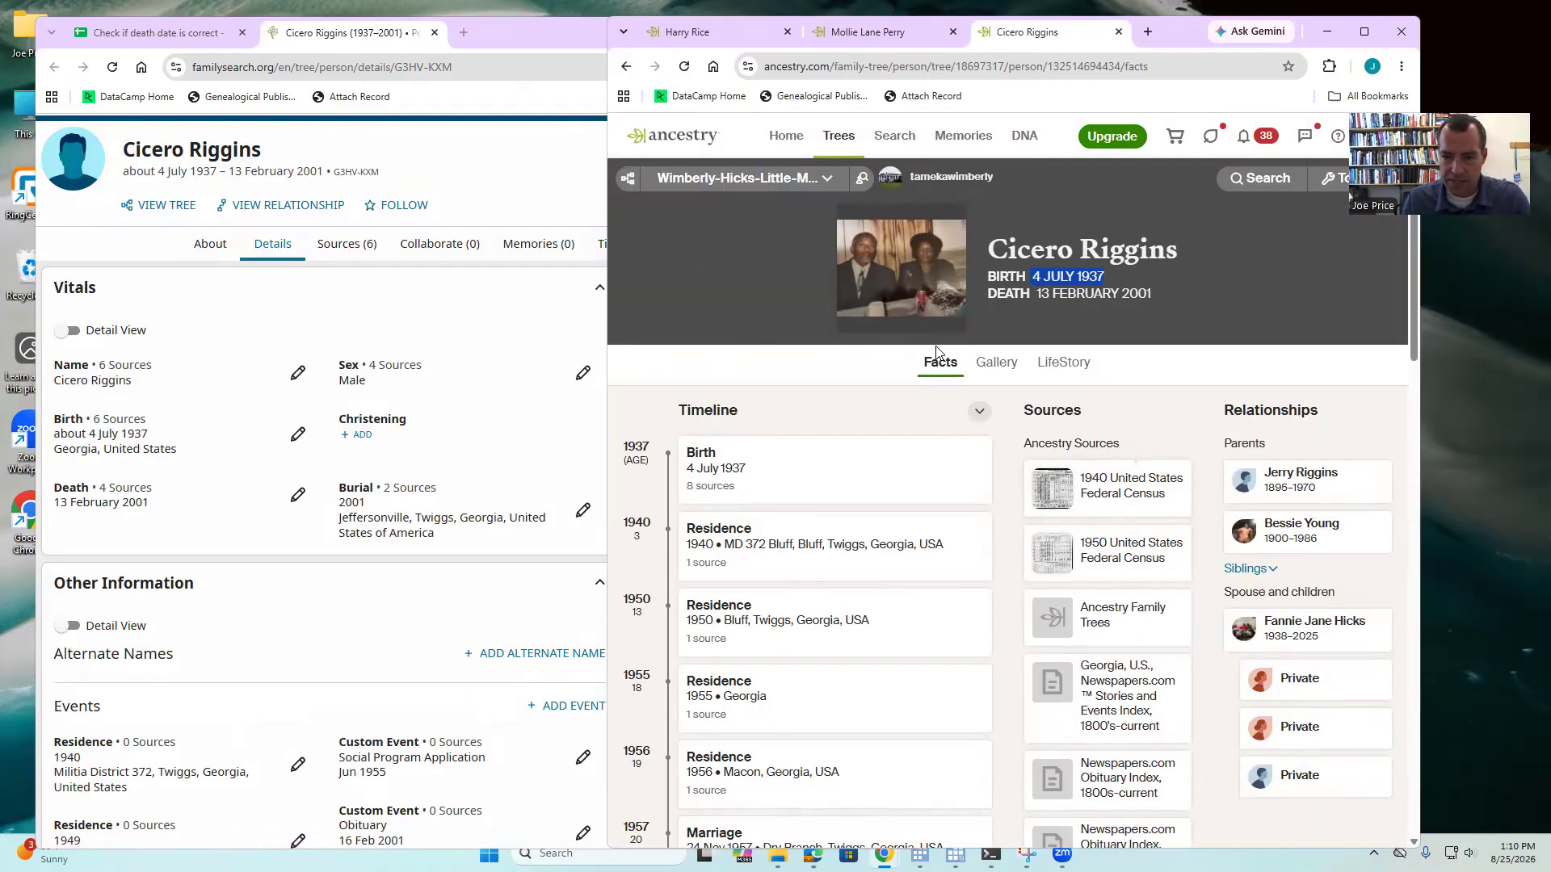
- Replace the birth date 'about 4 July 1937' with the standardized 1 July 1937 and save it
{"action": "left_click", "coordinate": [298, 435]}
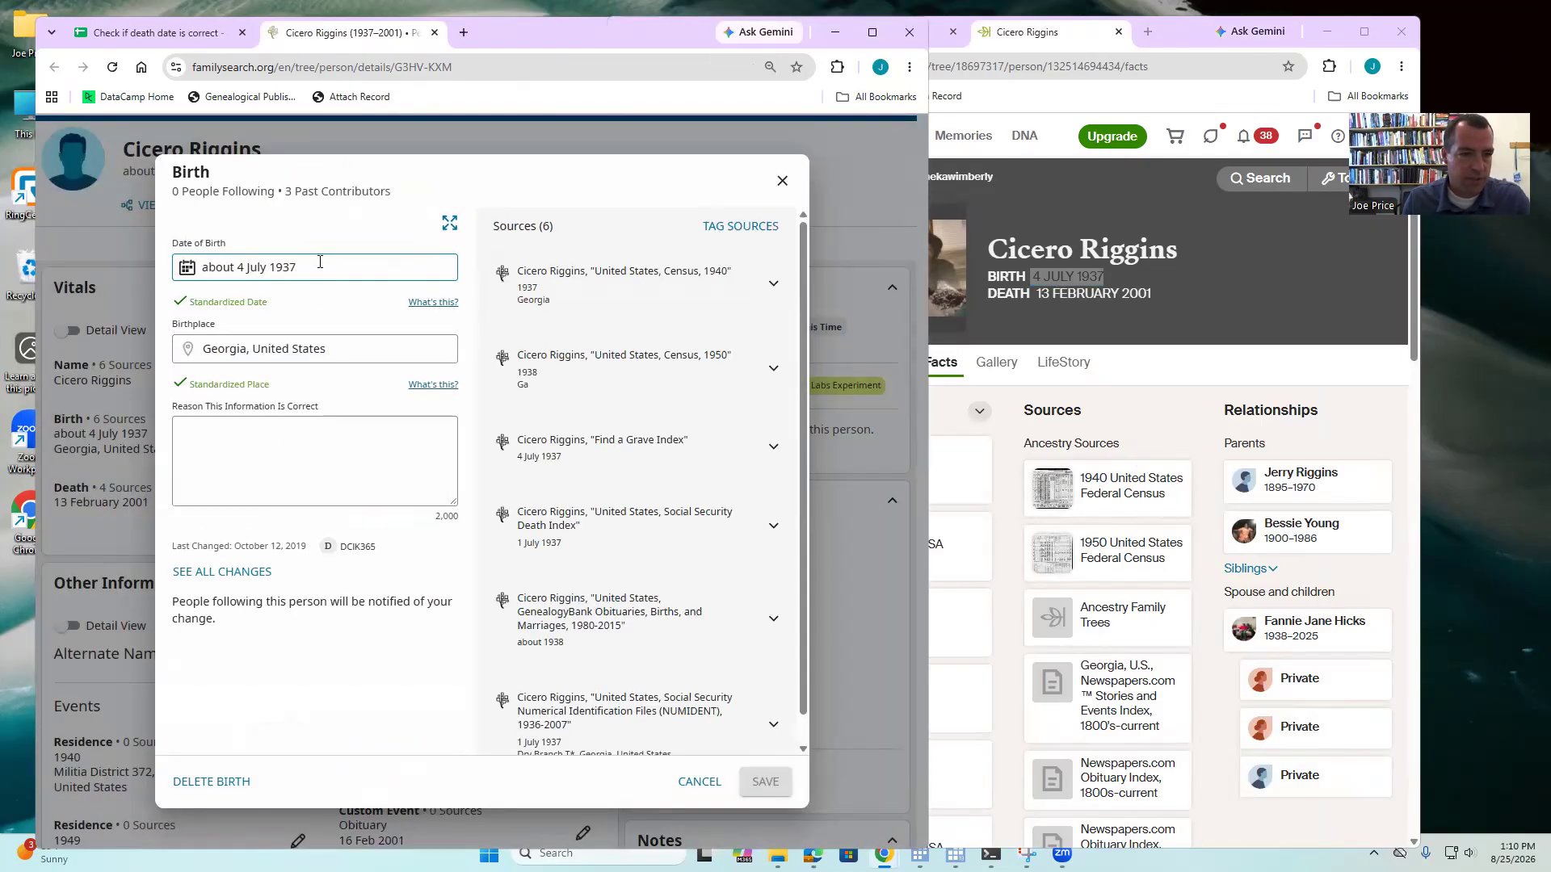
{"action": "type", "text": "4 July 1937"}
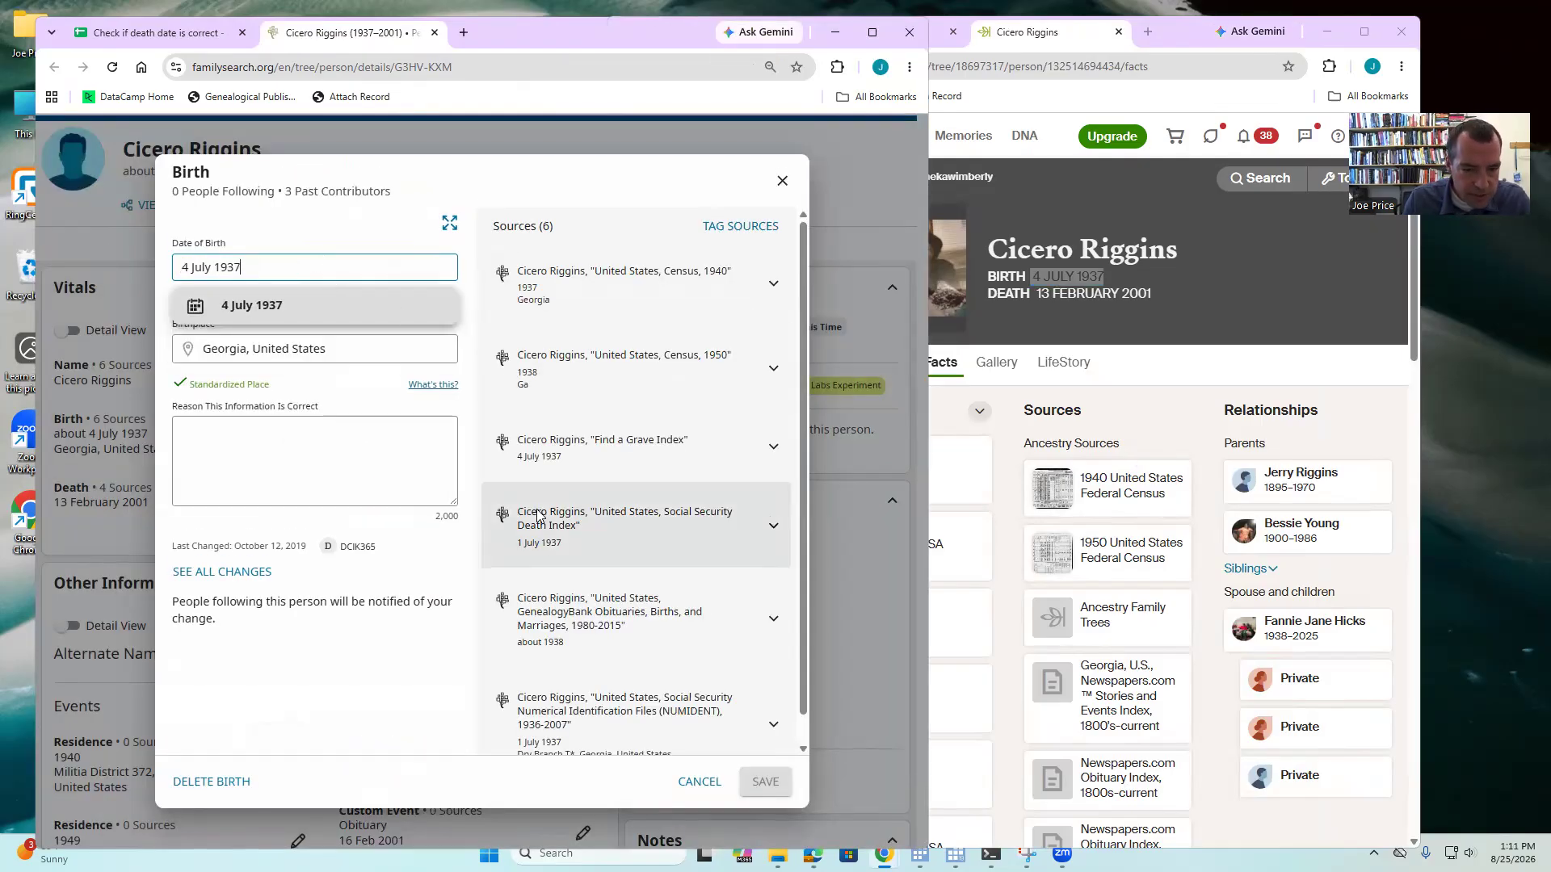
{"action": "scroll", "coordinate": [541, 614], "scroll_direction": "down", "scroll_amount": 1}
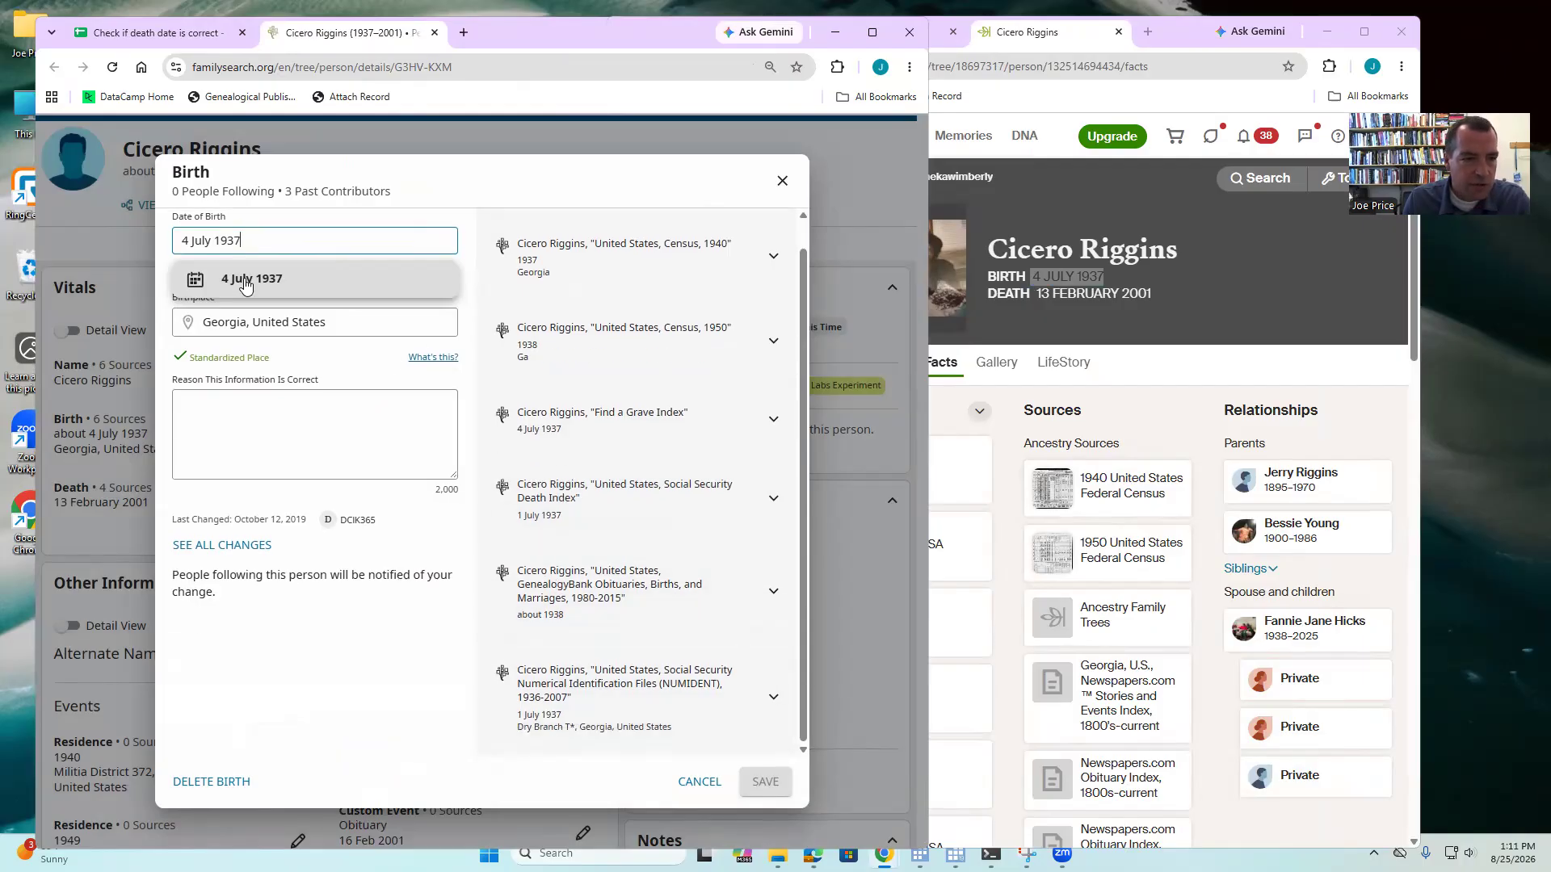
{"action": "left_click", "coordinate": [185, 241]}
{"action": "key", "text": "BackSpace"}
{"action": "type", "text": "1"}
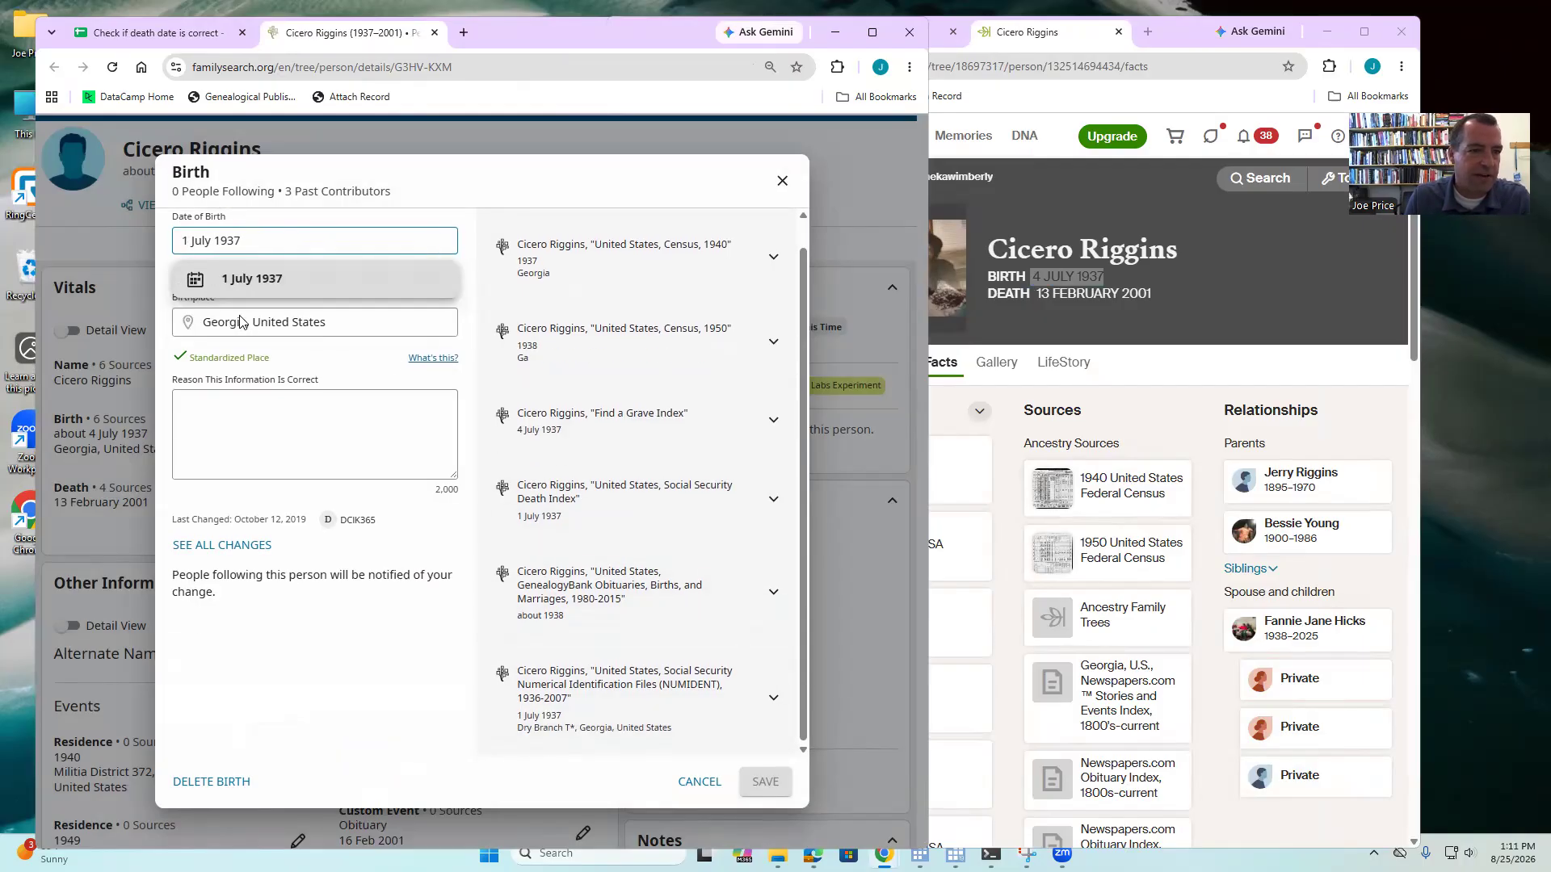
{"action": "left_click", "coordinate": [251, 283]}
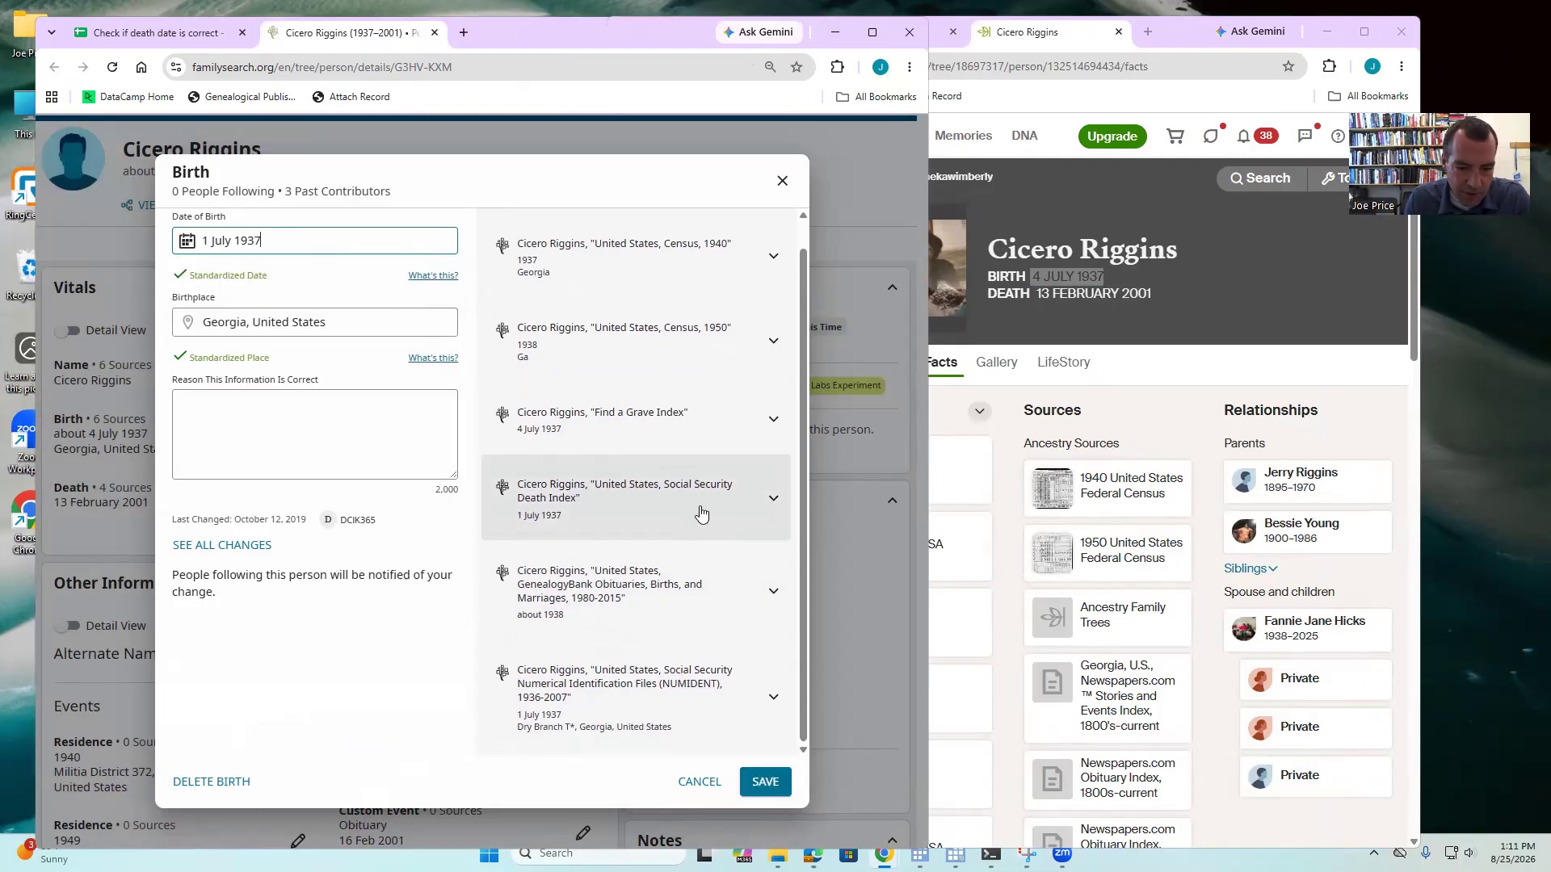
{"action": "left_click", "coordinate": [764, 781]}
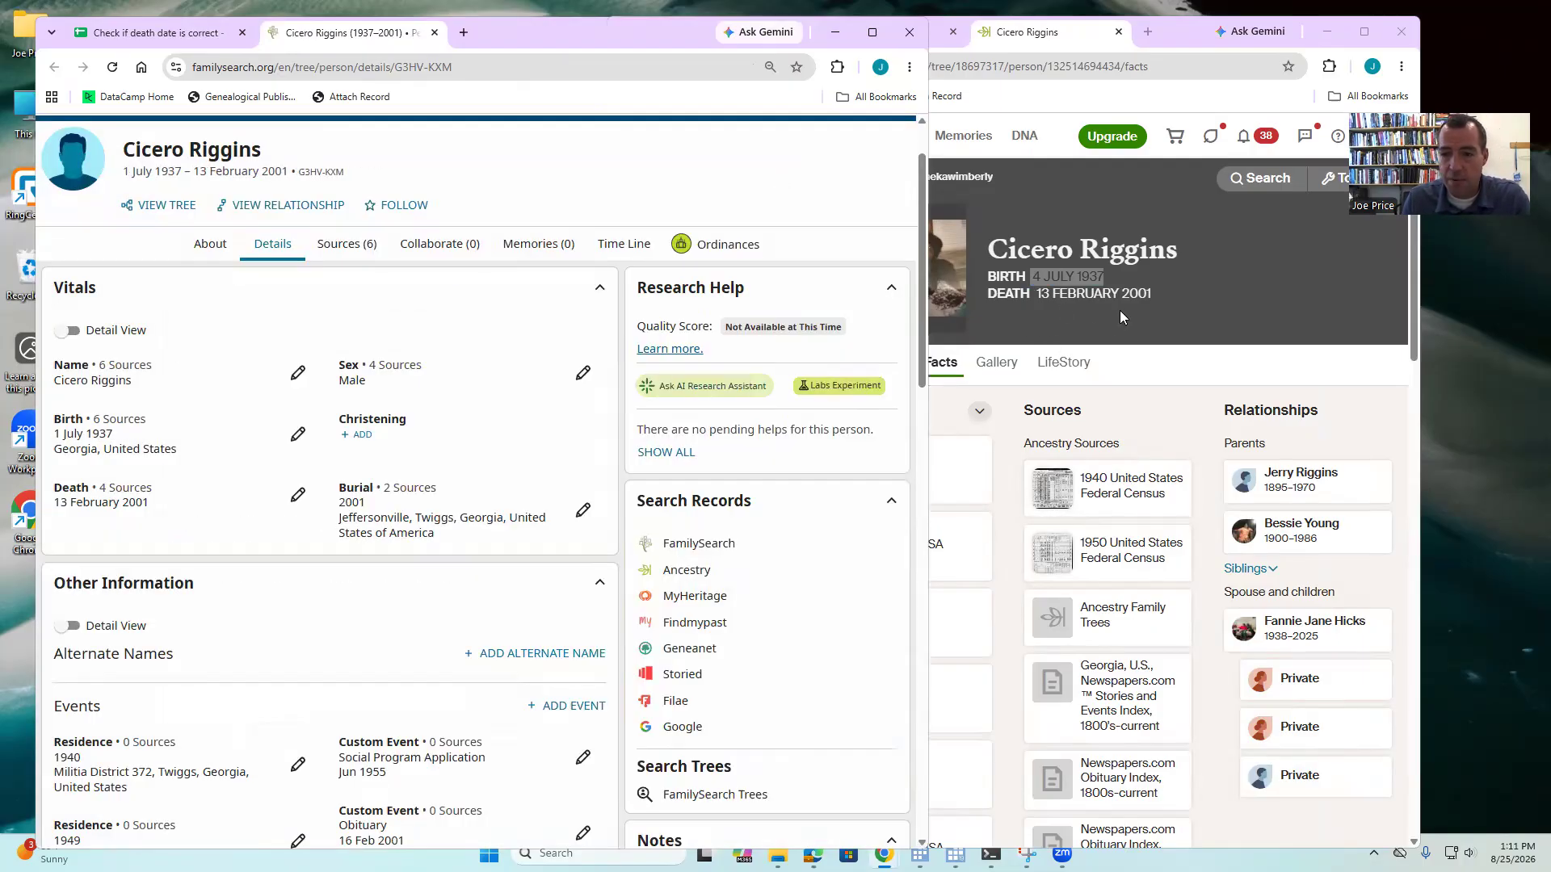
- Scroll through the FamilySearch profile and recheck the death details without changes
{"action": "scroll", "coordinate": [476, 367], "scroll_direction": "down", "scroll_amount": 7}
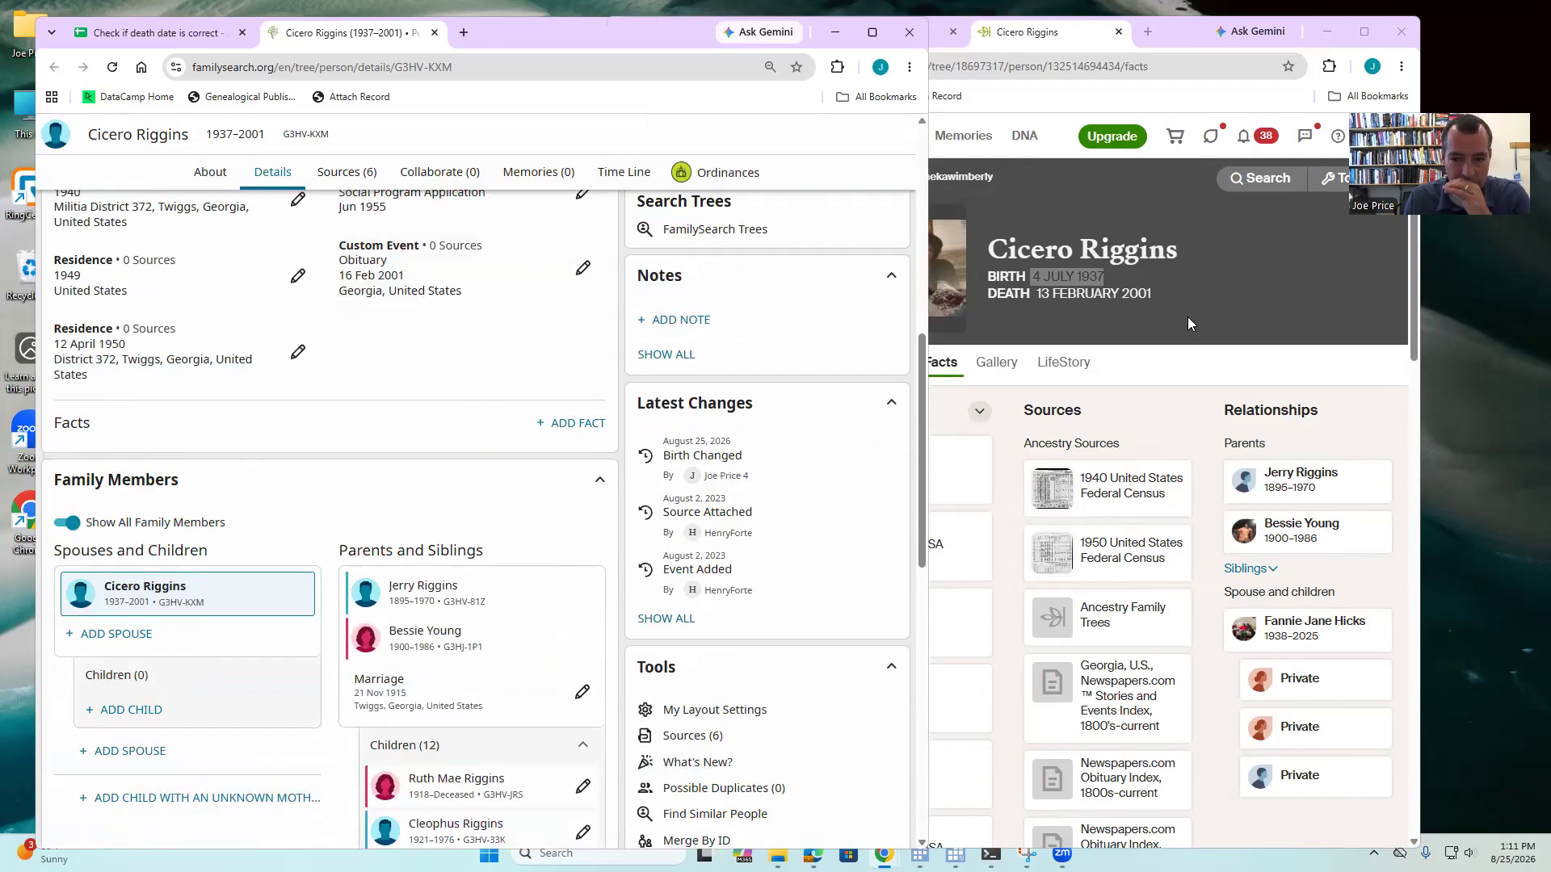
{"action": "scroll", "coordinate": [307, 418], "scroll_direction": "down", "scroll_amount": 3}
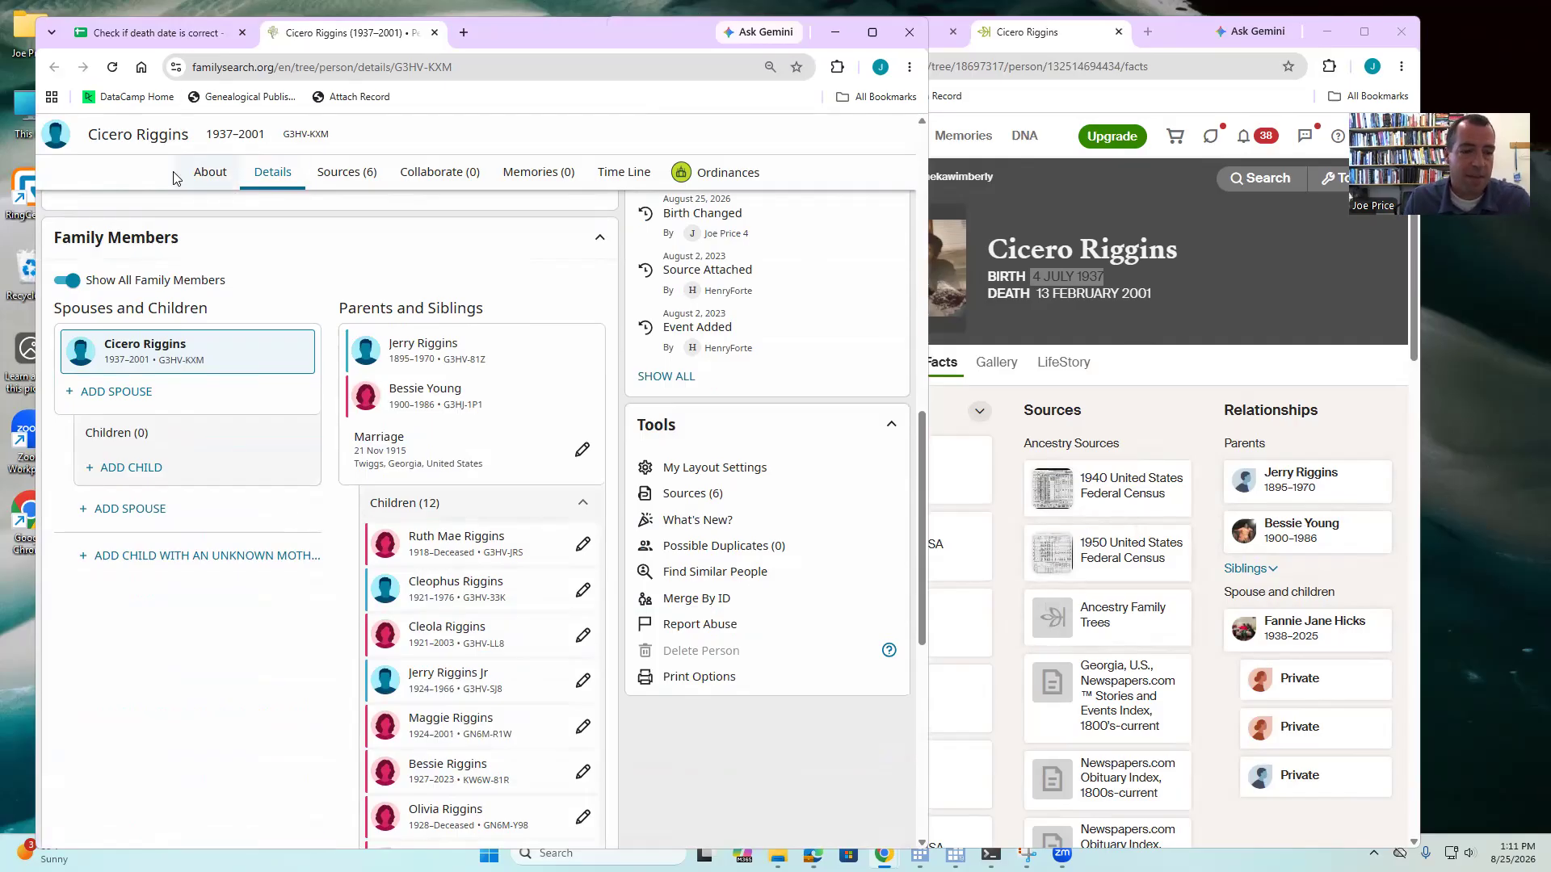
{"action": "scroll", "coordinate": [559, 365], "scroll_direction": "up", "scroll_amount": 3}
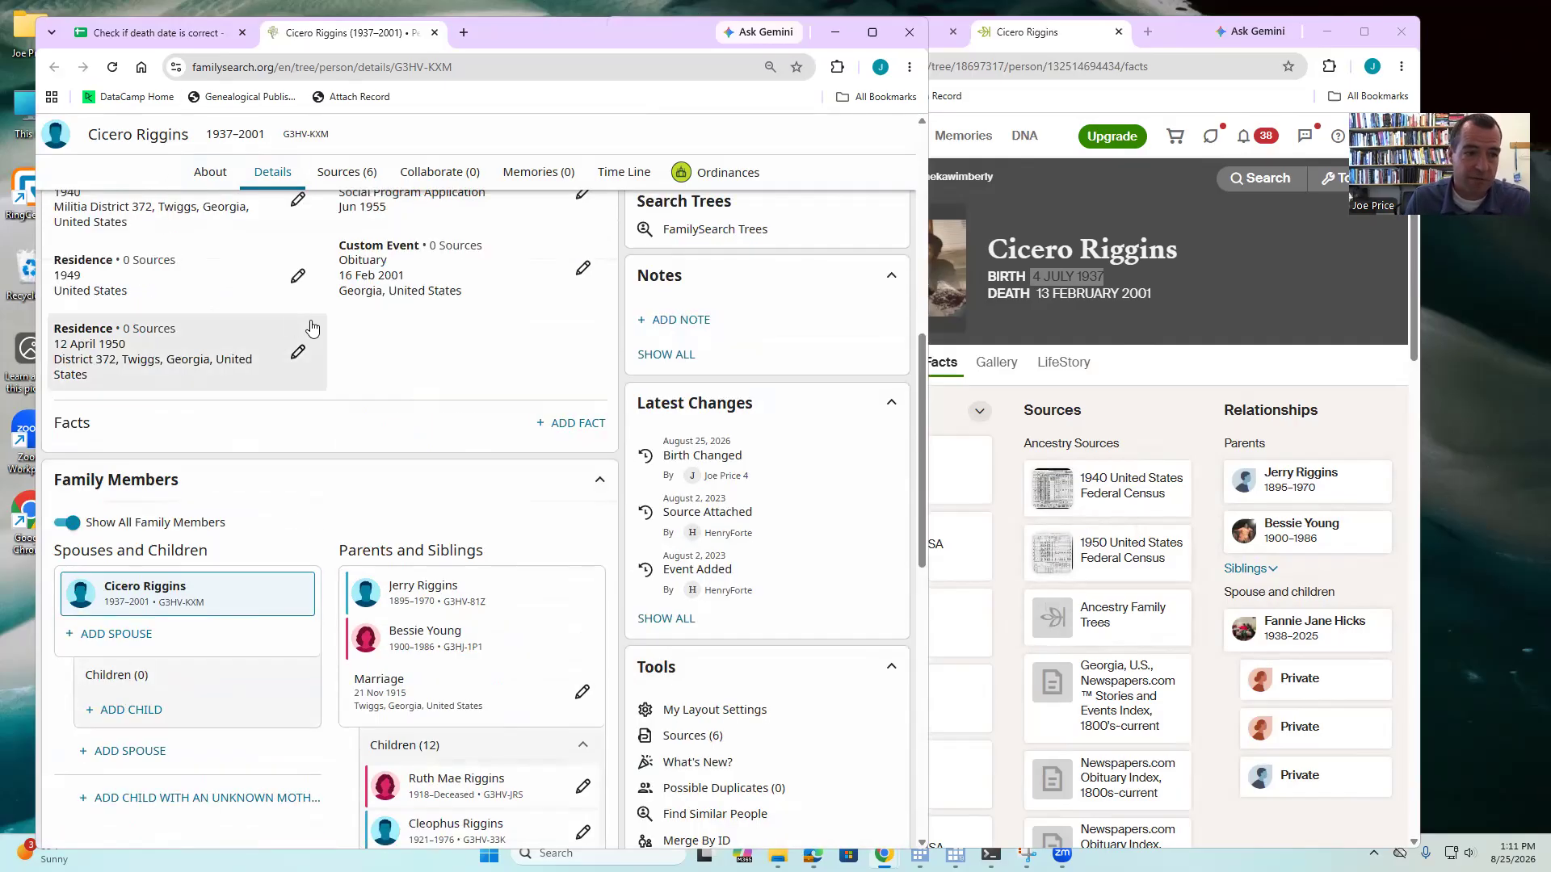
{"action": "scroll", "coordinate": [296, 356], "scroll_direction": "up", "scroll_amount": 5}
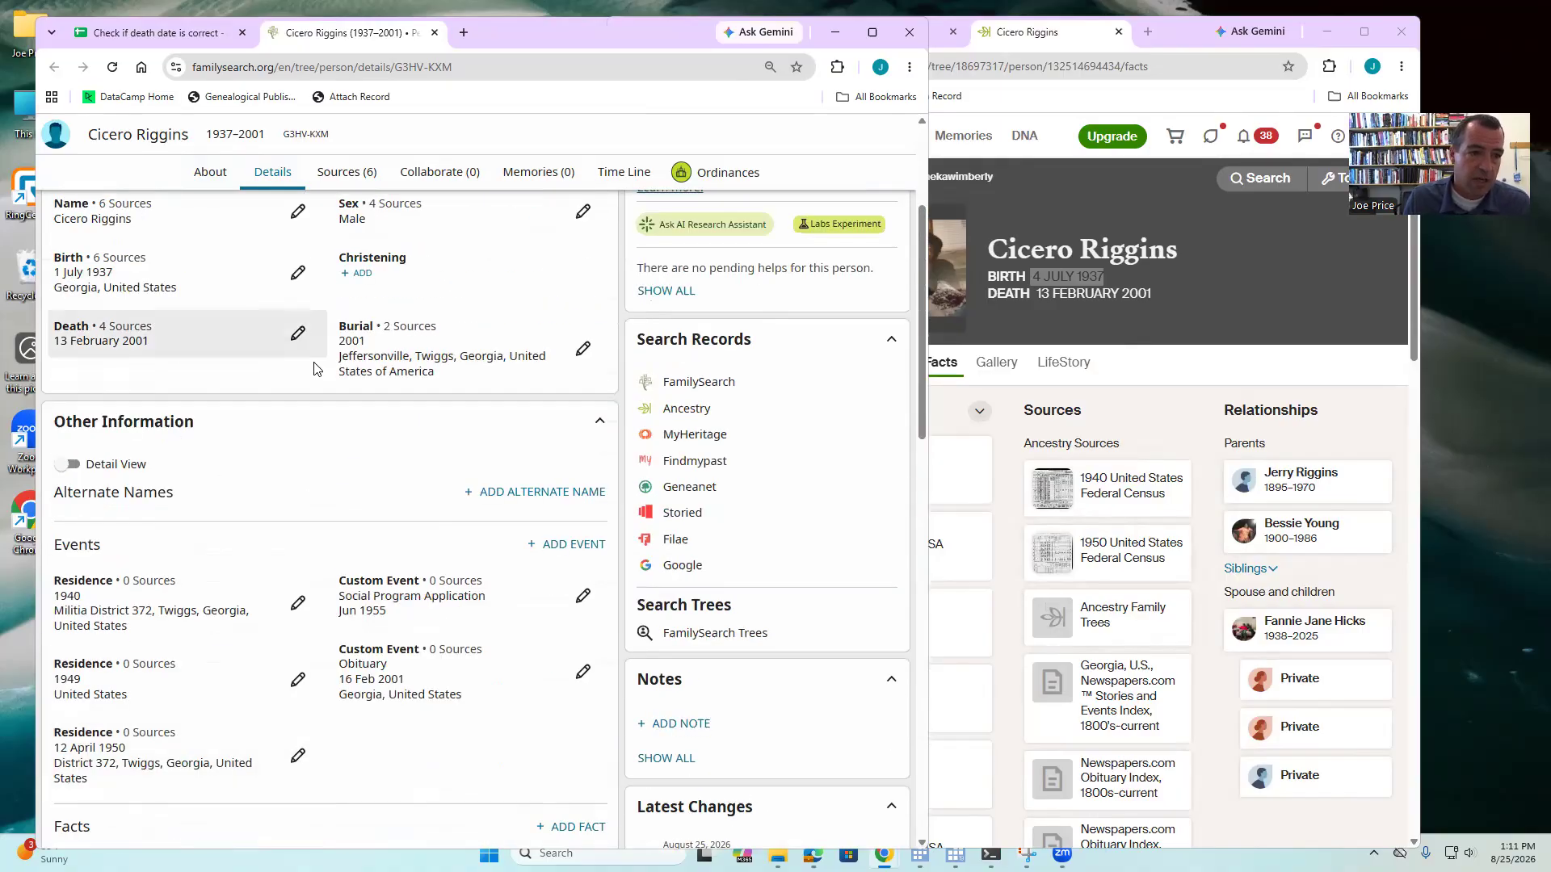
{"action": "left_click", "coordinate": [297, 334]}
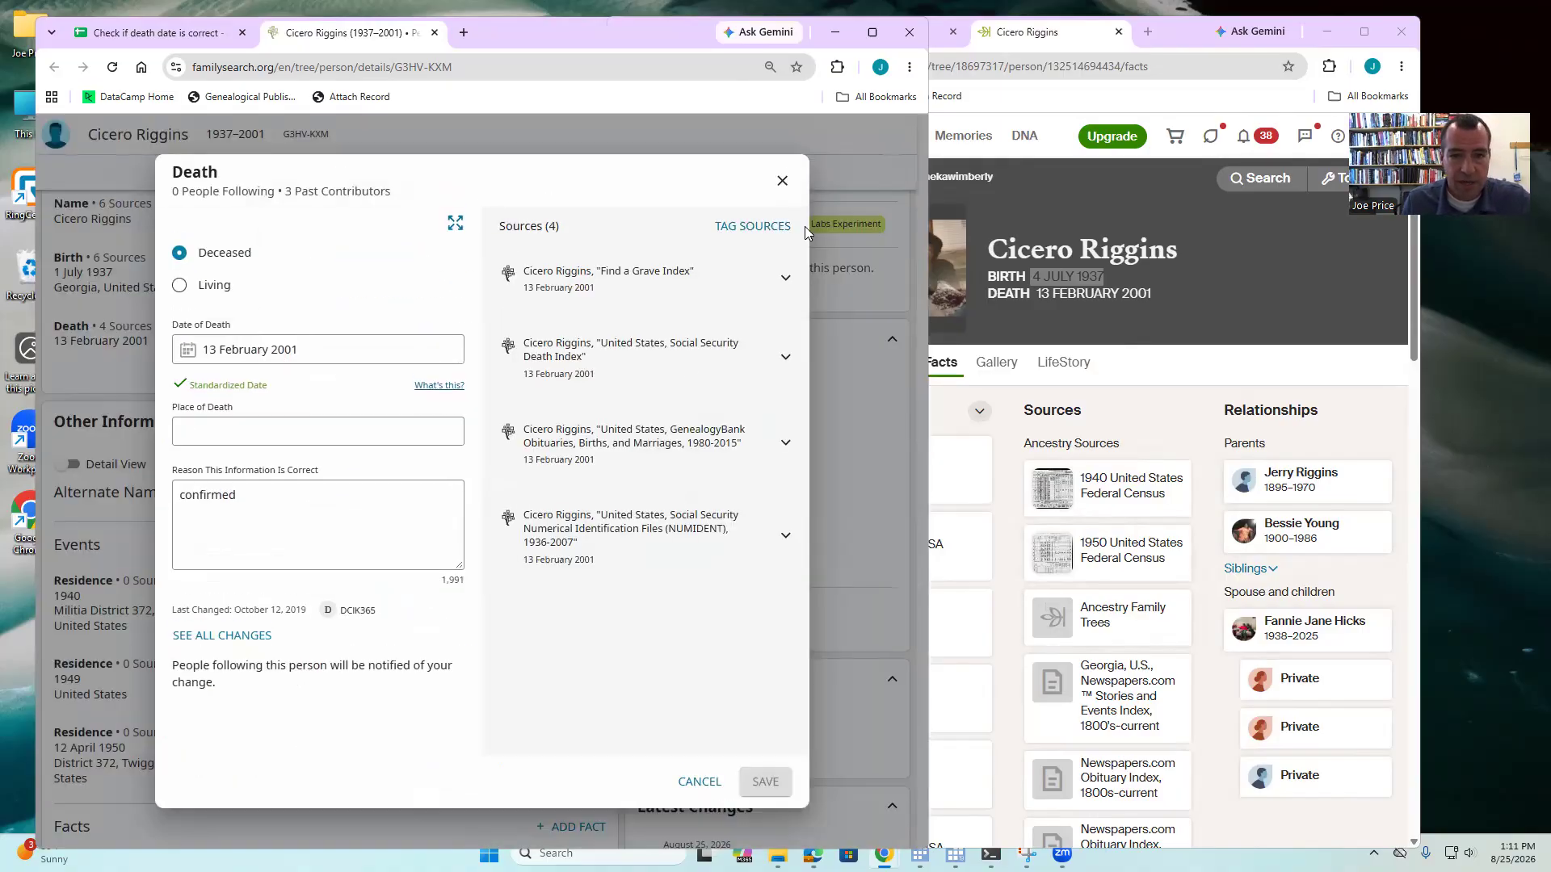
{"action": "left_click", "coordinate": [781, 182]}
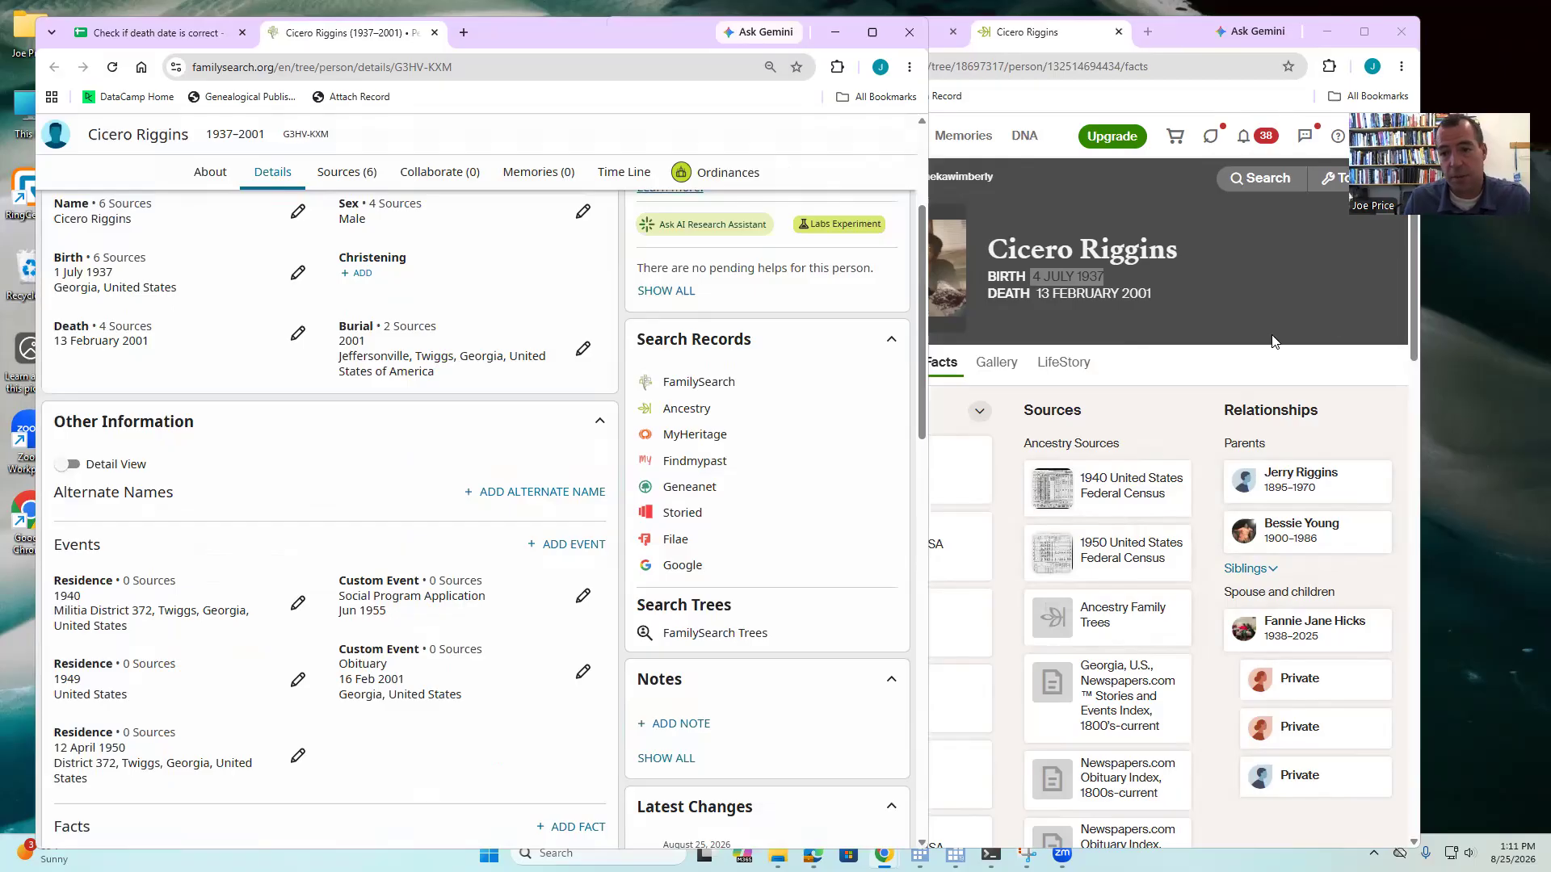
{"action": "scroll", "coordinate": [1272, 341], "scroll_direction": "down", "scroll_amount": 2}
{"action": "left_click", "coordinate": [1323, 467]}
{"action": "scroll", "coordinate": [277, 485], "scroll_direction": "down", "scroll_amount": 4}
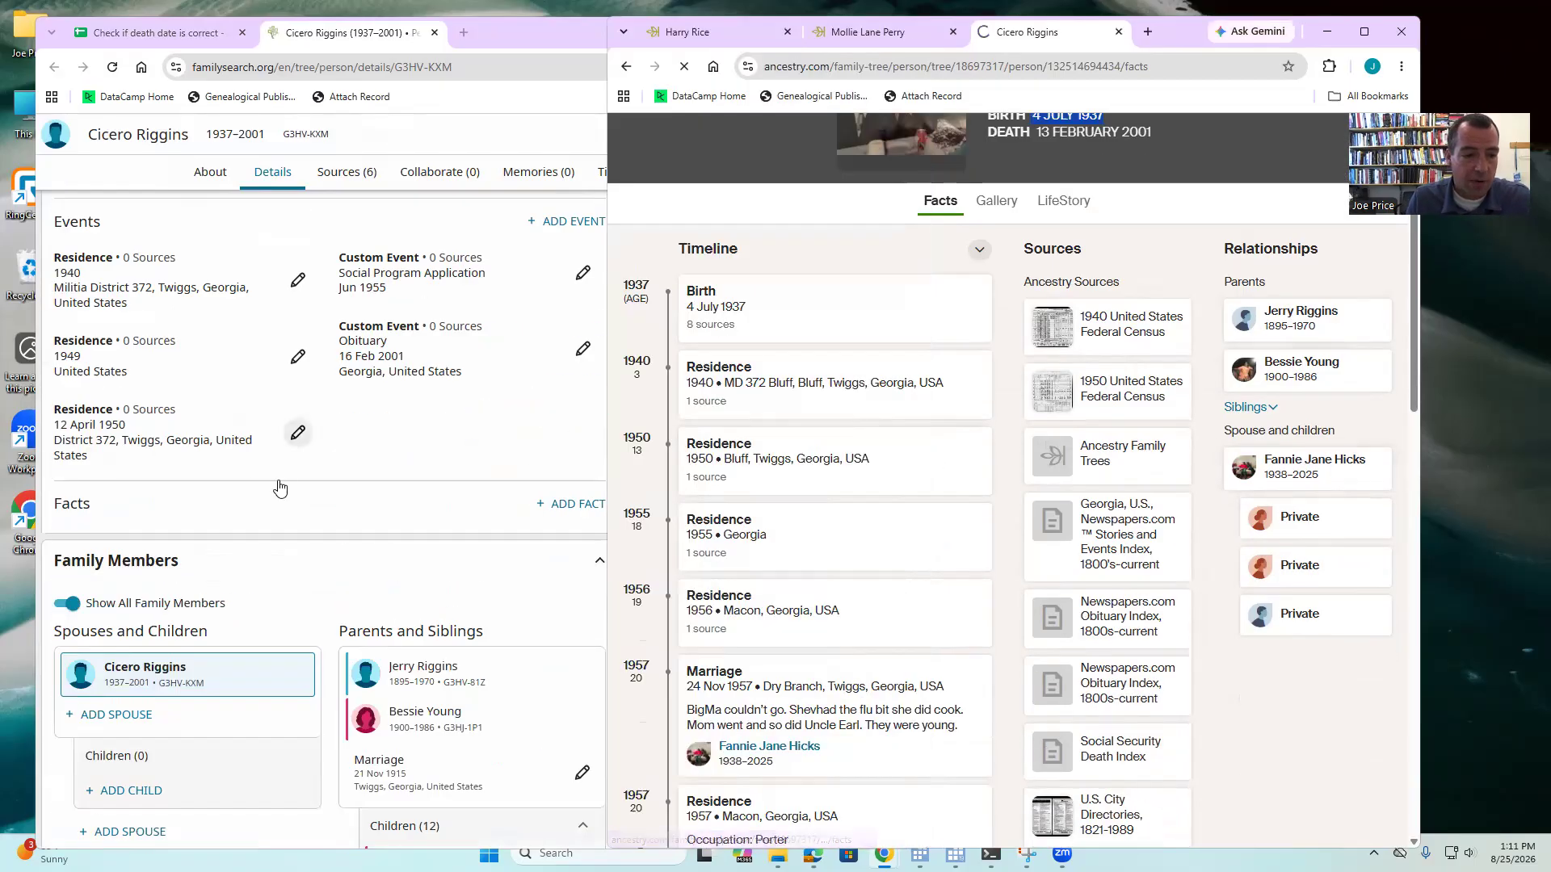
{"action": "left_click", "coordinate": [117, 714]}
{"action": "left_click_drag", "start_coordinate": [1156, 241], "coordinate": [346, 367]}
{"action": "key", "text": "ctrl+x"}
{"action": "key", "text": "Tab"}
{"action": "key", "text": "ctrl+v"}
{"action": "left_click", "coordinate": [182, 513]}
{"action": "left_click_drag", "start_coordinate": [1031, 277], "coordinate": [963, 276]}
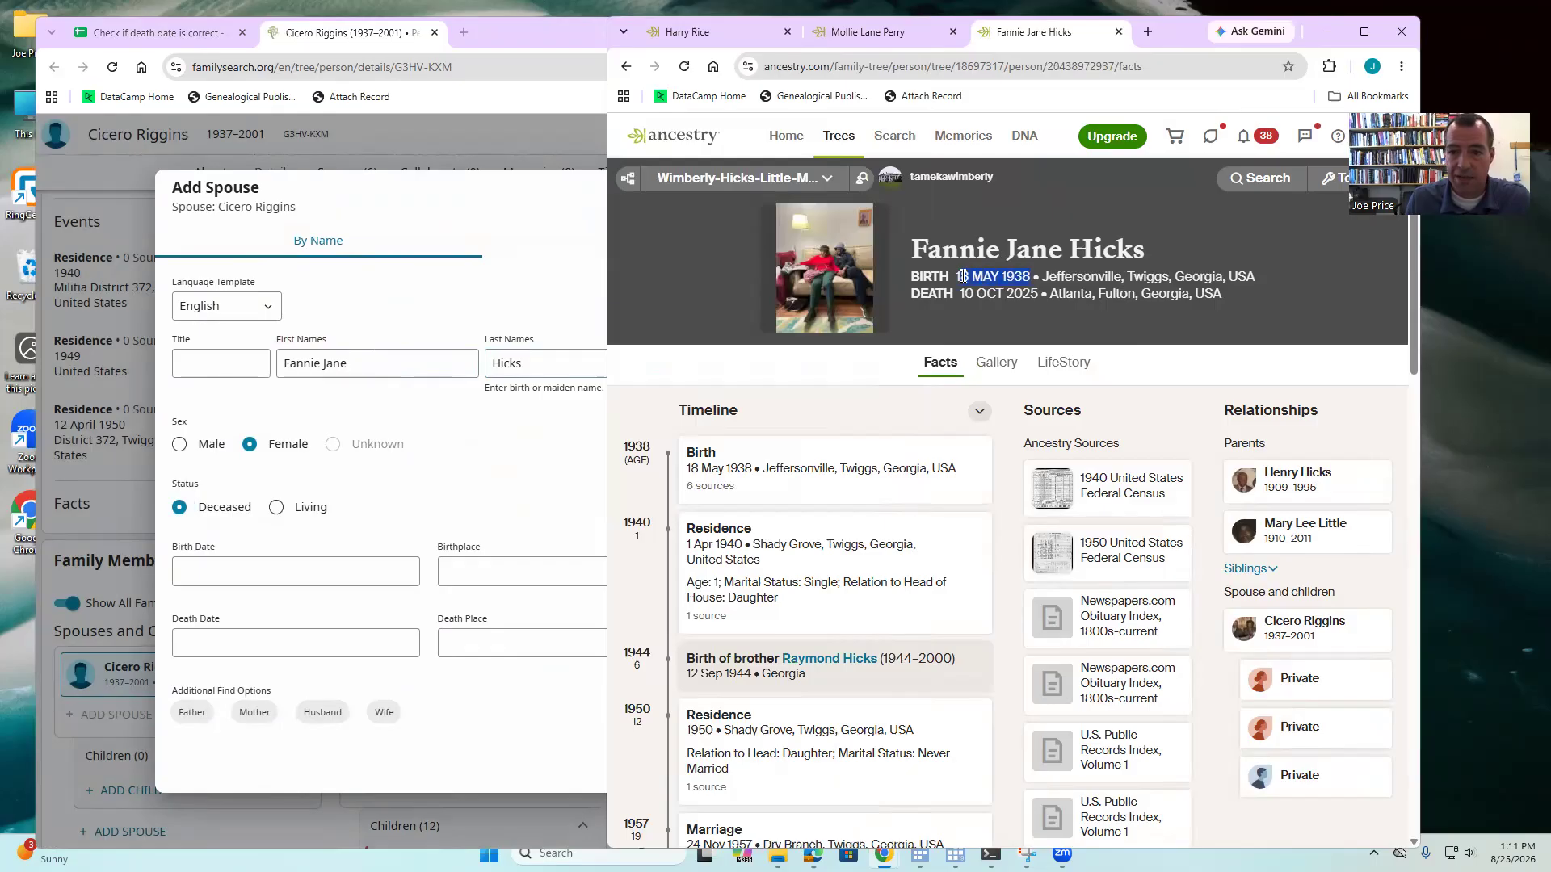
{"action": "left_click", "coordinate": [239, 582]}
{"action": "key", "text": "ctrl+v"}
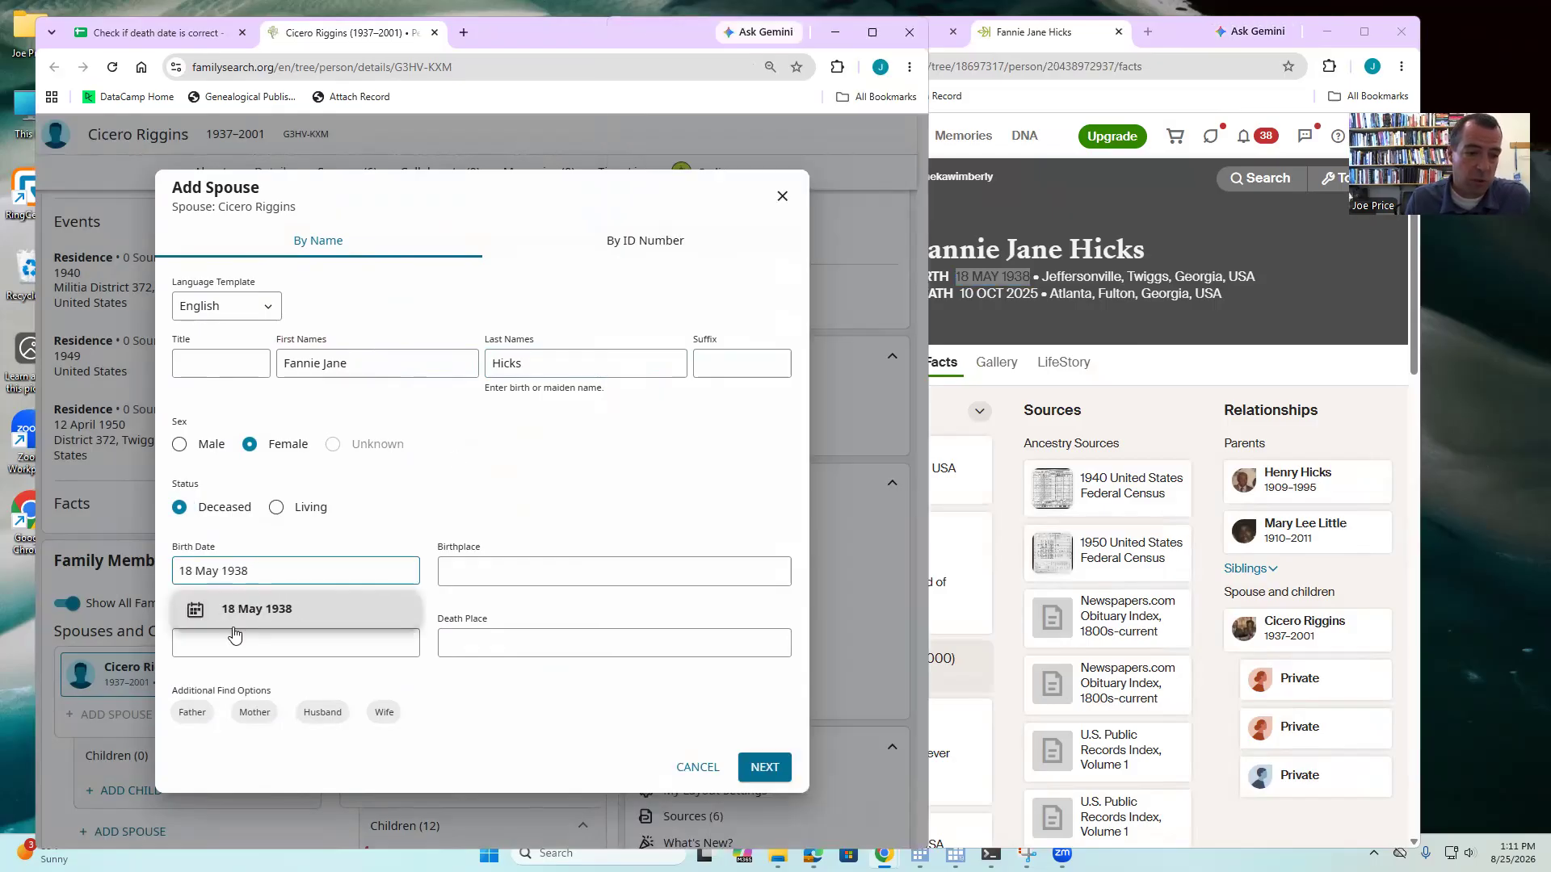
{"action": "left_click", "coordinate": [235, 607]}
{"action": "left_click", "coordinate": [1254, 275]}
{"action": "left_click_drag", "start_coordinate": [1255, 275], "coordinate": [1045, 275]}
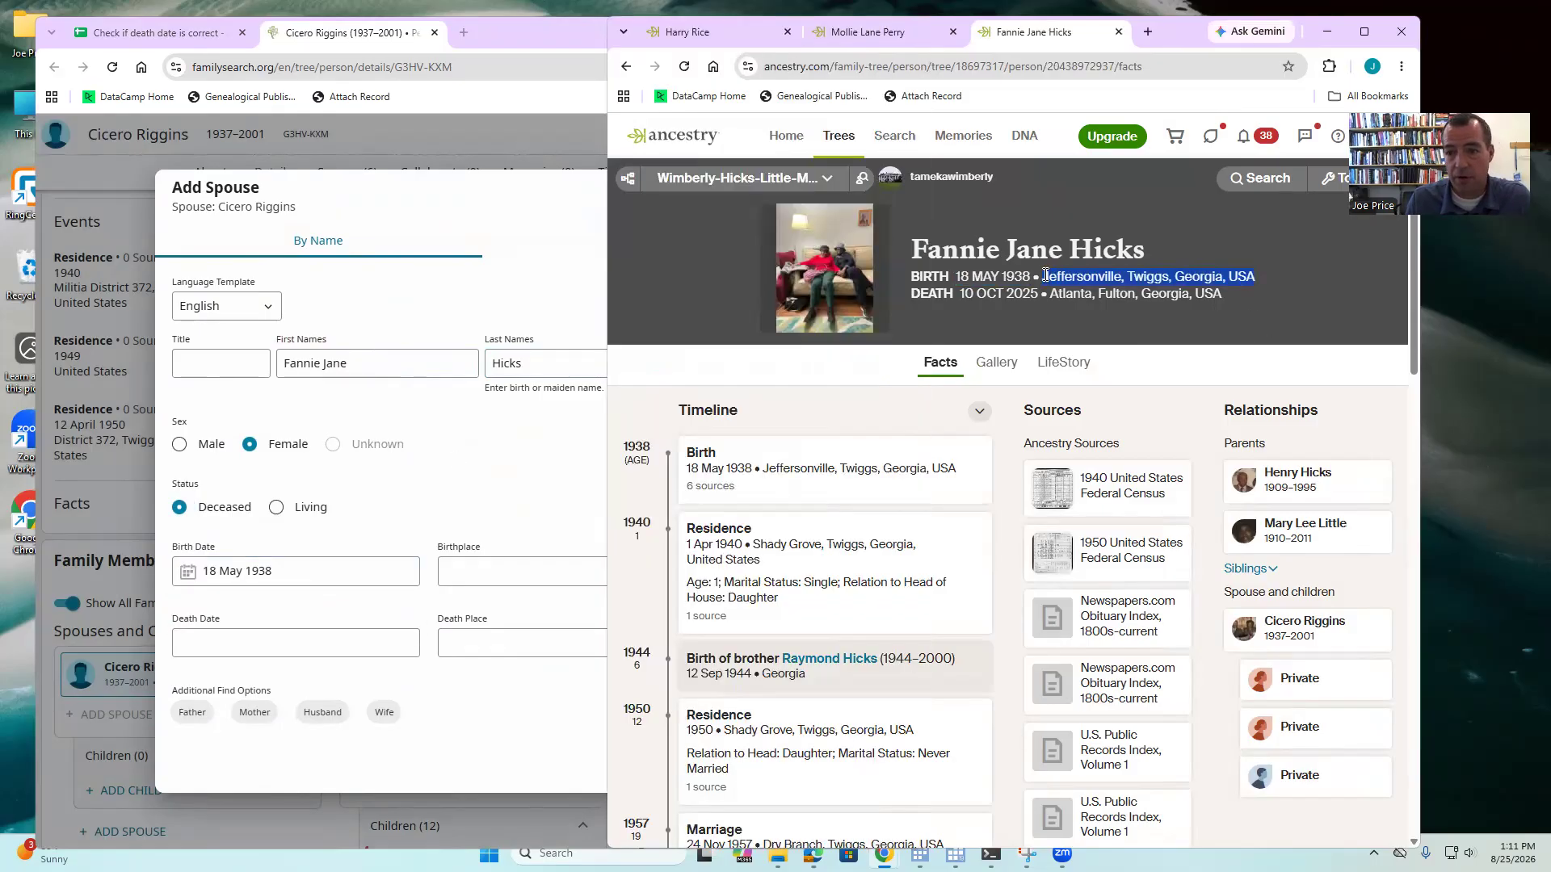
{"action": "left_click", "coordinate": [570, 571]}
{"action": "key", "text": "ctrl+v"}
{"action": "left_click", "coordinate": [605, 628]}
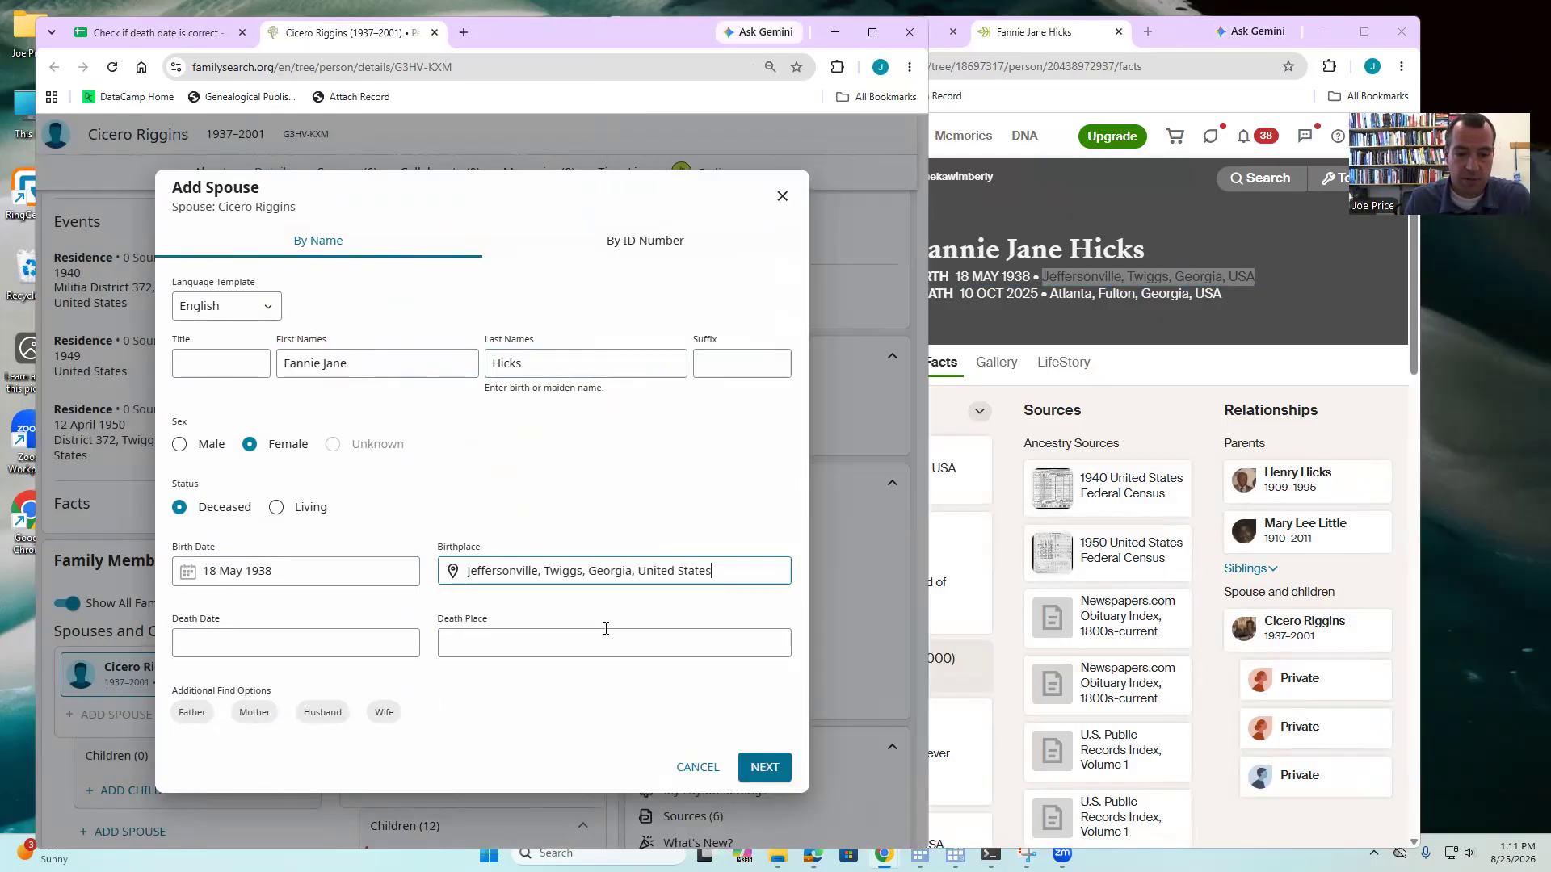
- Enter her death as 10 October 2025 in Atlanta, copied from Ancestry
{"action": "left_click", "coordinate": [1038, 293]}
{"action": "left_click_drag", "start_coordinate": [1038, 294], "coordinate": [959, 291]}
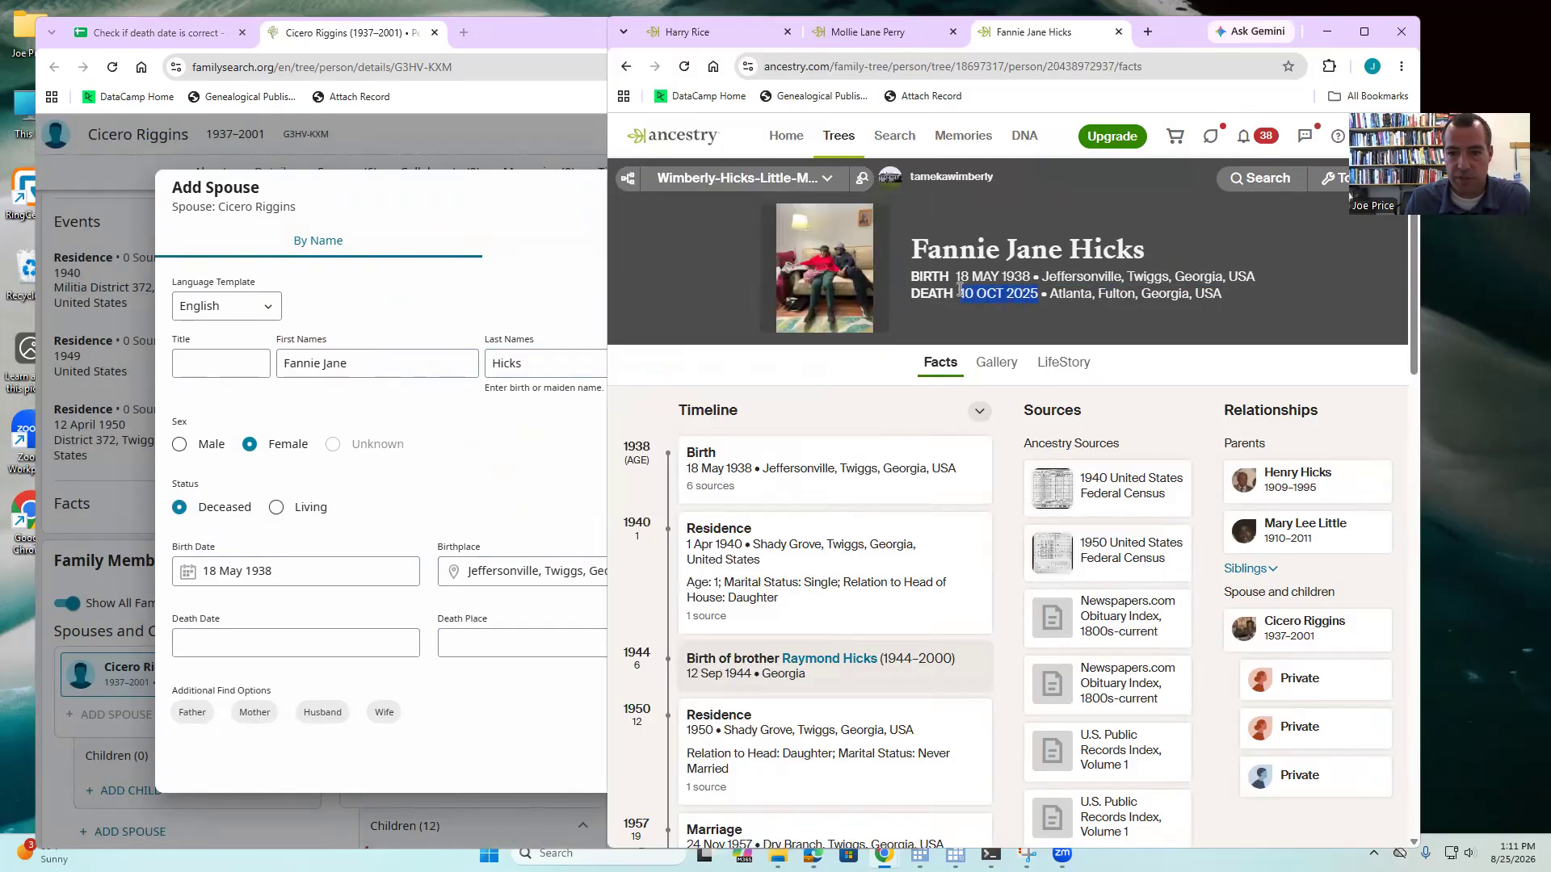
{"action": "left_click", "coordinate": [255, 639]}
{"action": "key", "text": "ctrl+v"}
{"action": "left_click", "coordinate": [236, 715]}
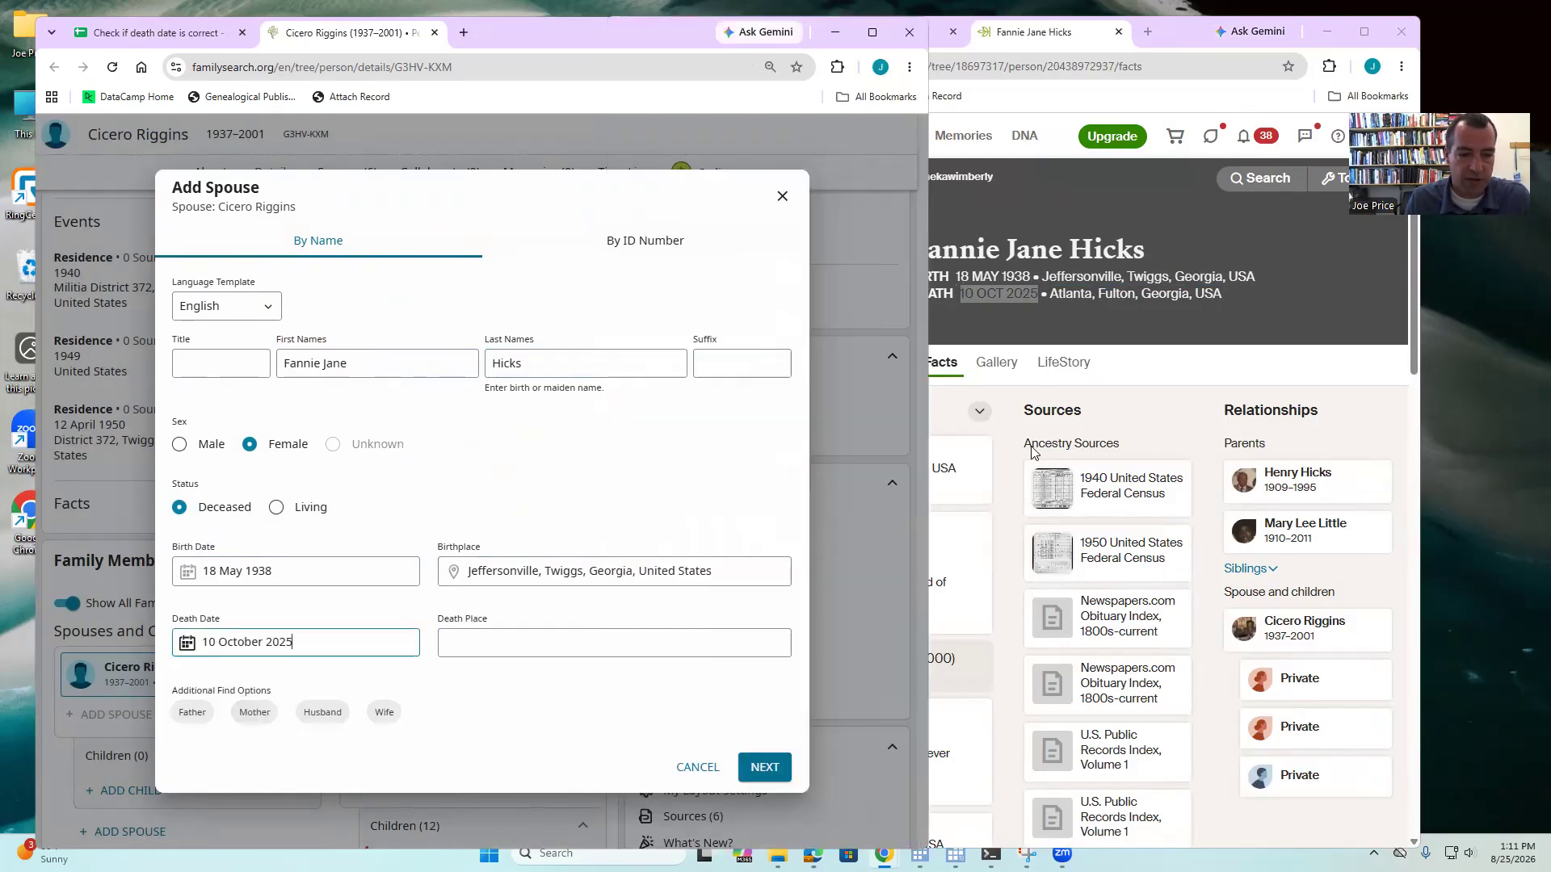
{"action": "left_click", "coordinate": [1224, 297]}
{"action": "left_click_drag", "start_coordinate": [1223, 297], "coordinate": [1049, 293]}
{"action": "left_click", "coordinate": [568, 650]}
{"action": "key", "text": "ctrl+v"}
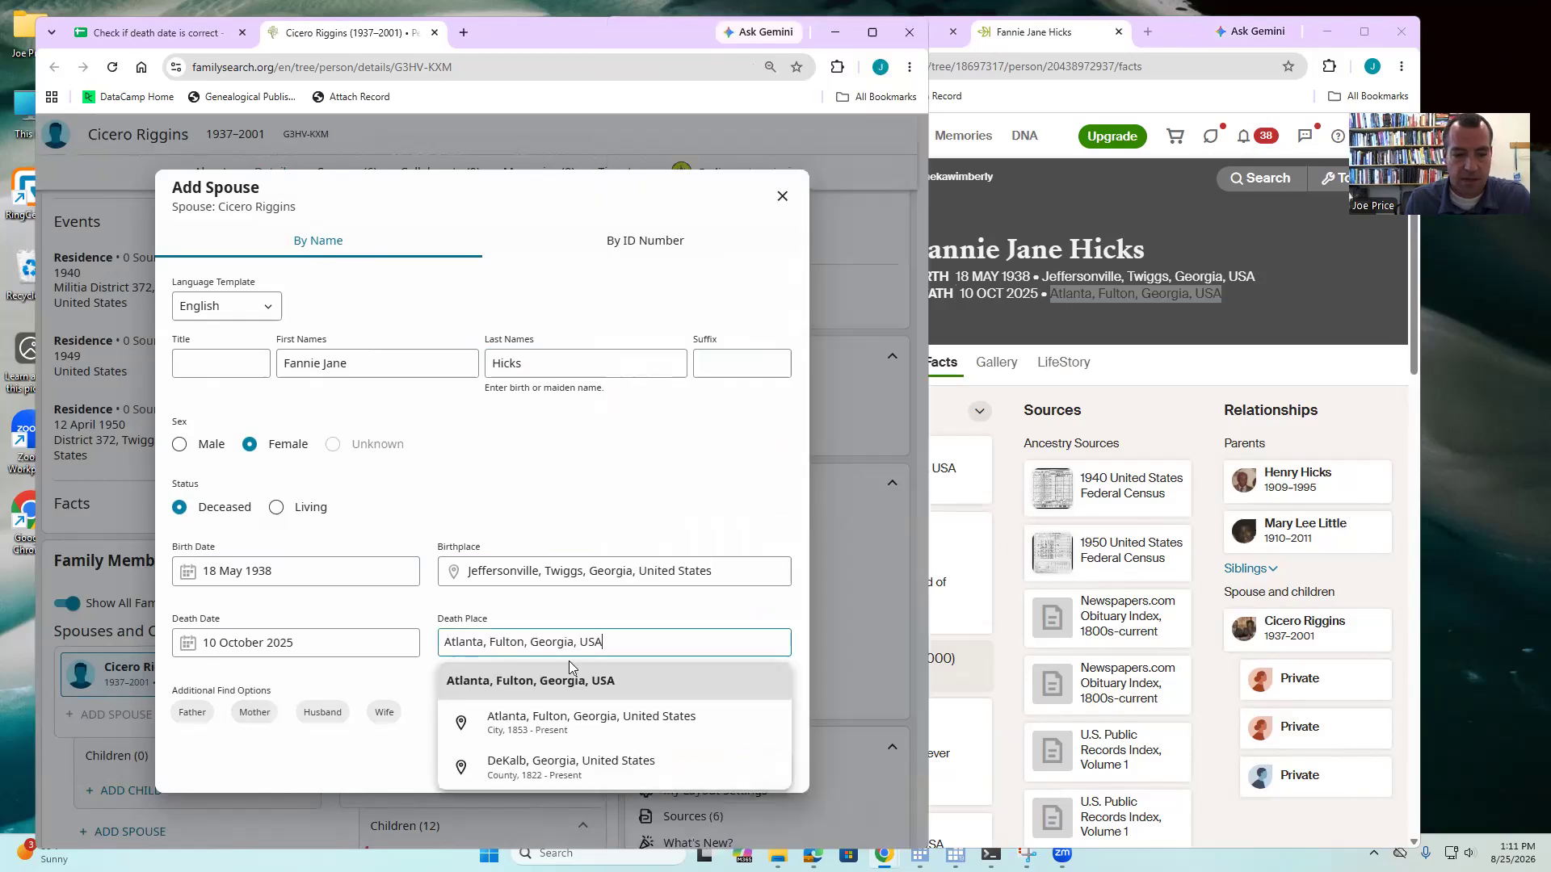
{"action": "left_click", "coordinate": [528, 715]}
- Create her as a new linked spouse, open her person page, and view her 1940 census source
{"action": "left_click", "coordinate": [743, 766]}
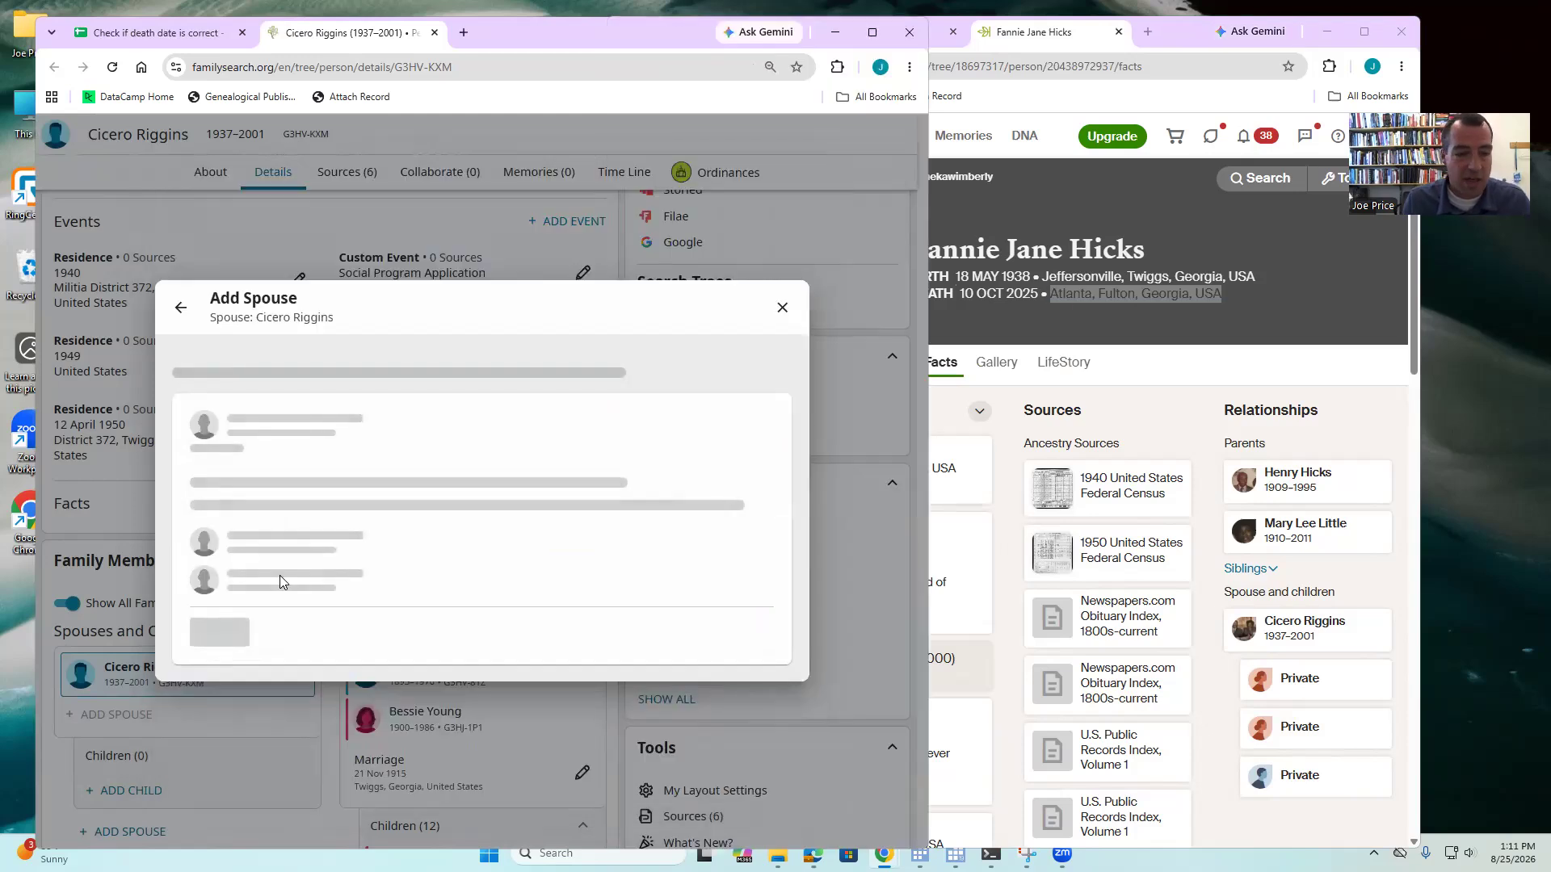
{"action": "left_click", "coordinate": [234, 656]}
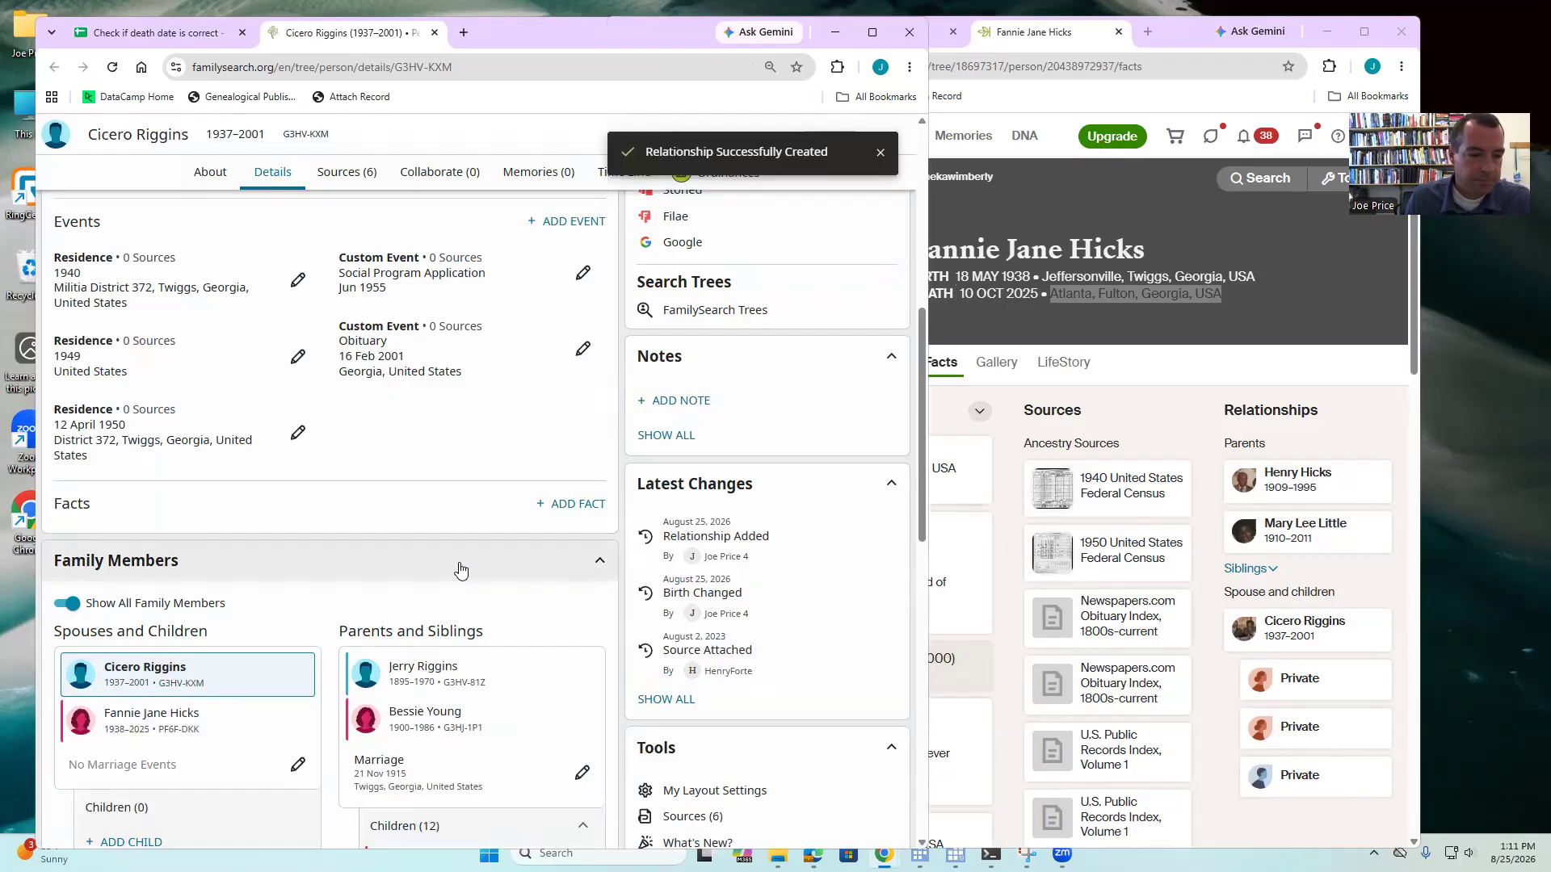
{"action": "left_click", "coordinate": [128, 714]}
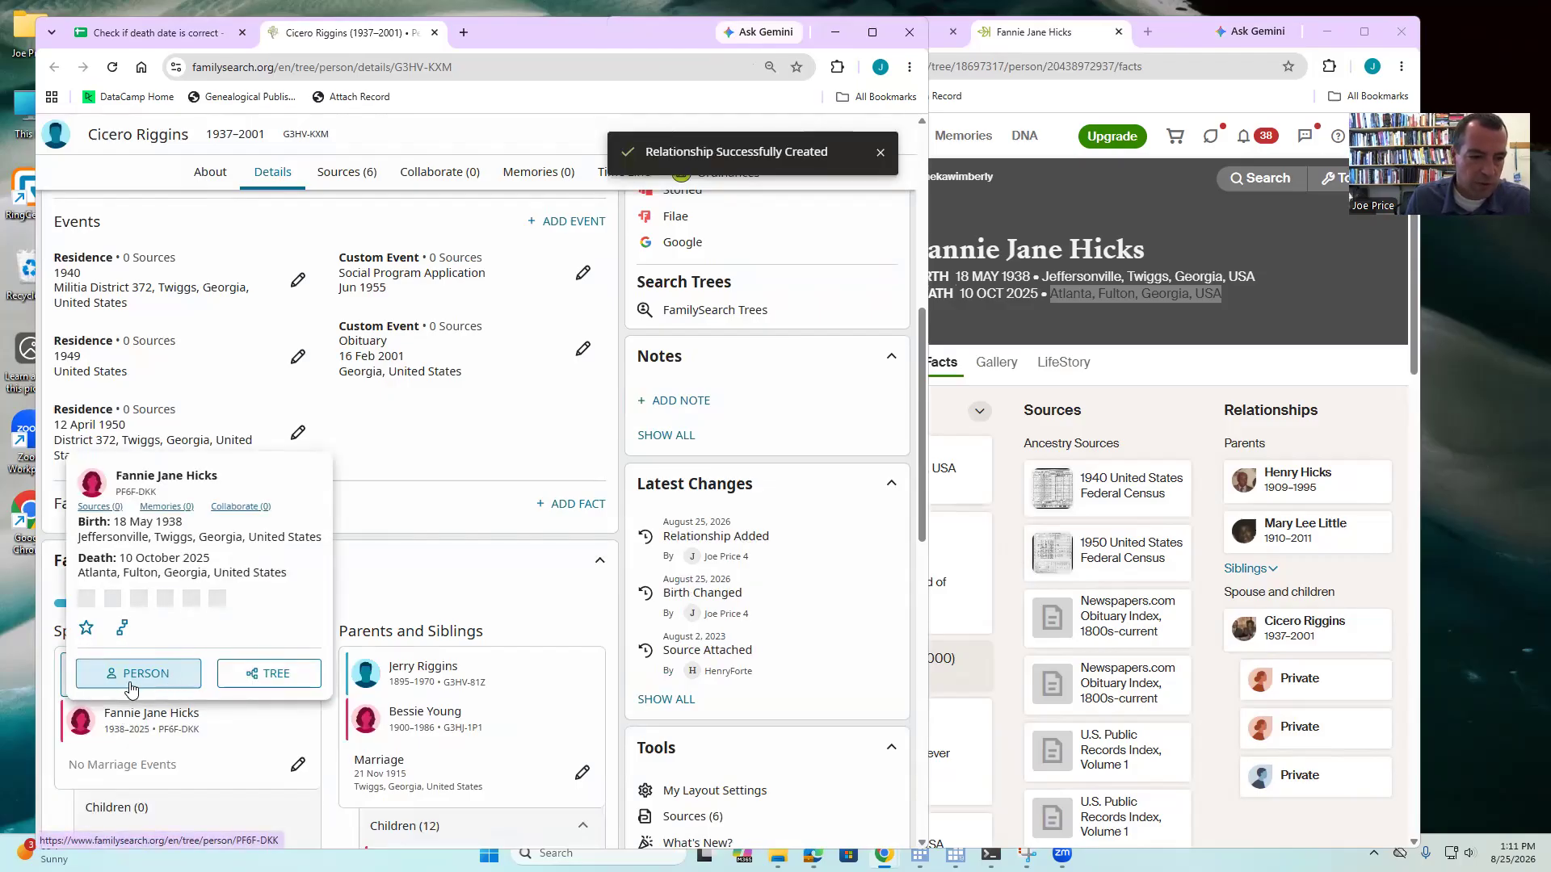
{"action": "left_click", "coordinate": [131, 675]}
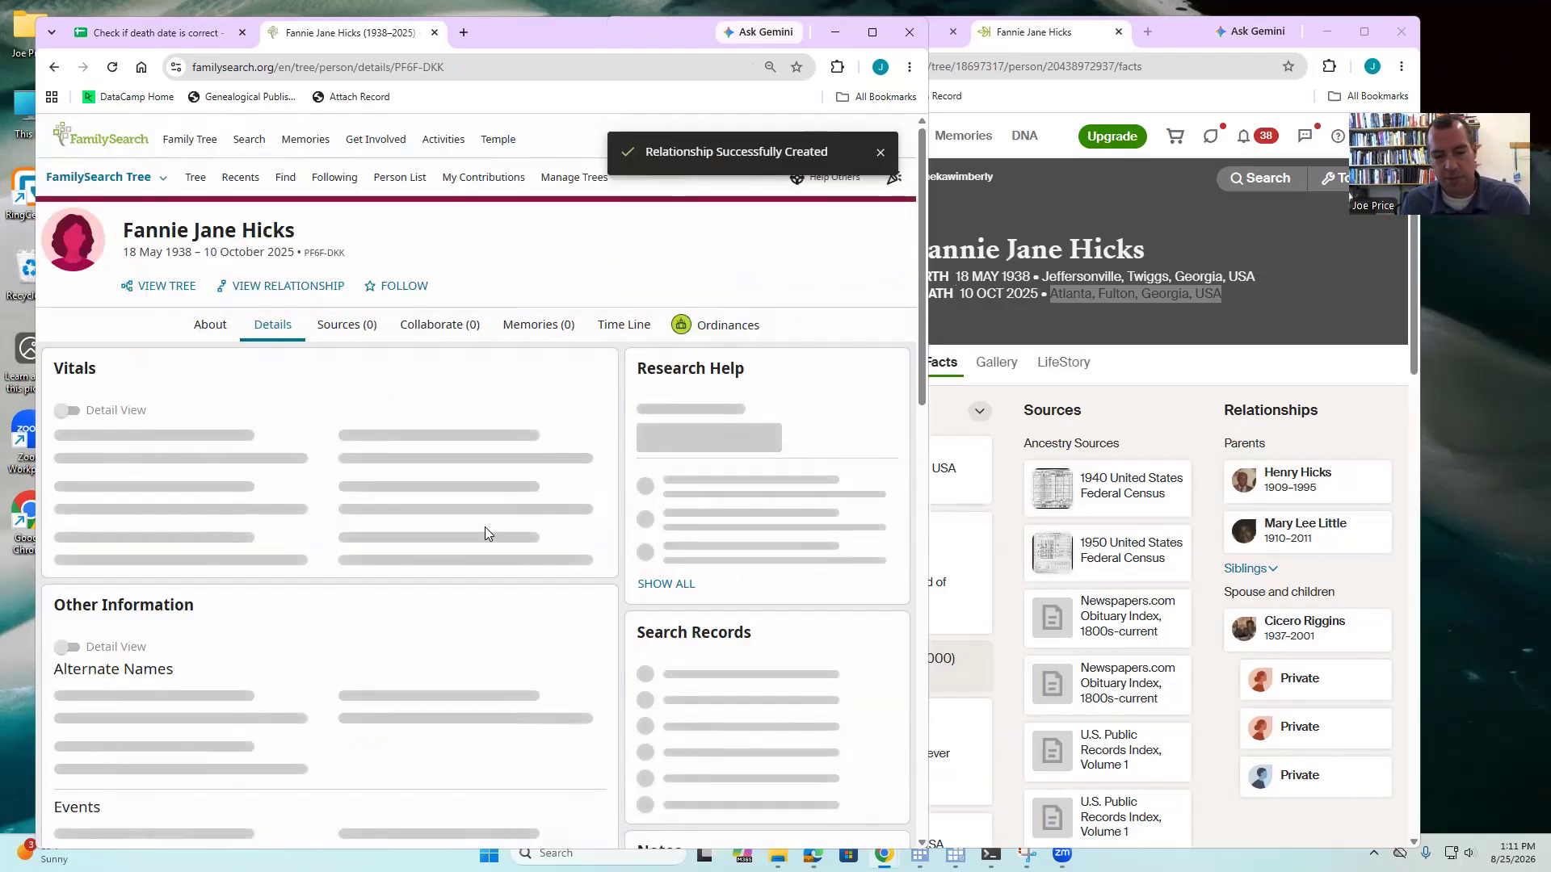
{"action": "left_click", "coordinate": [1161, 479]}
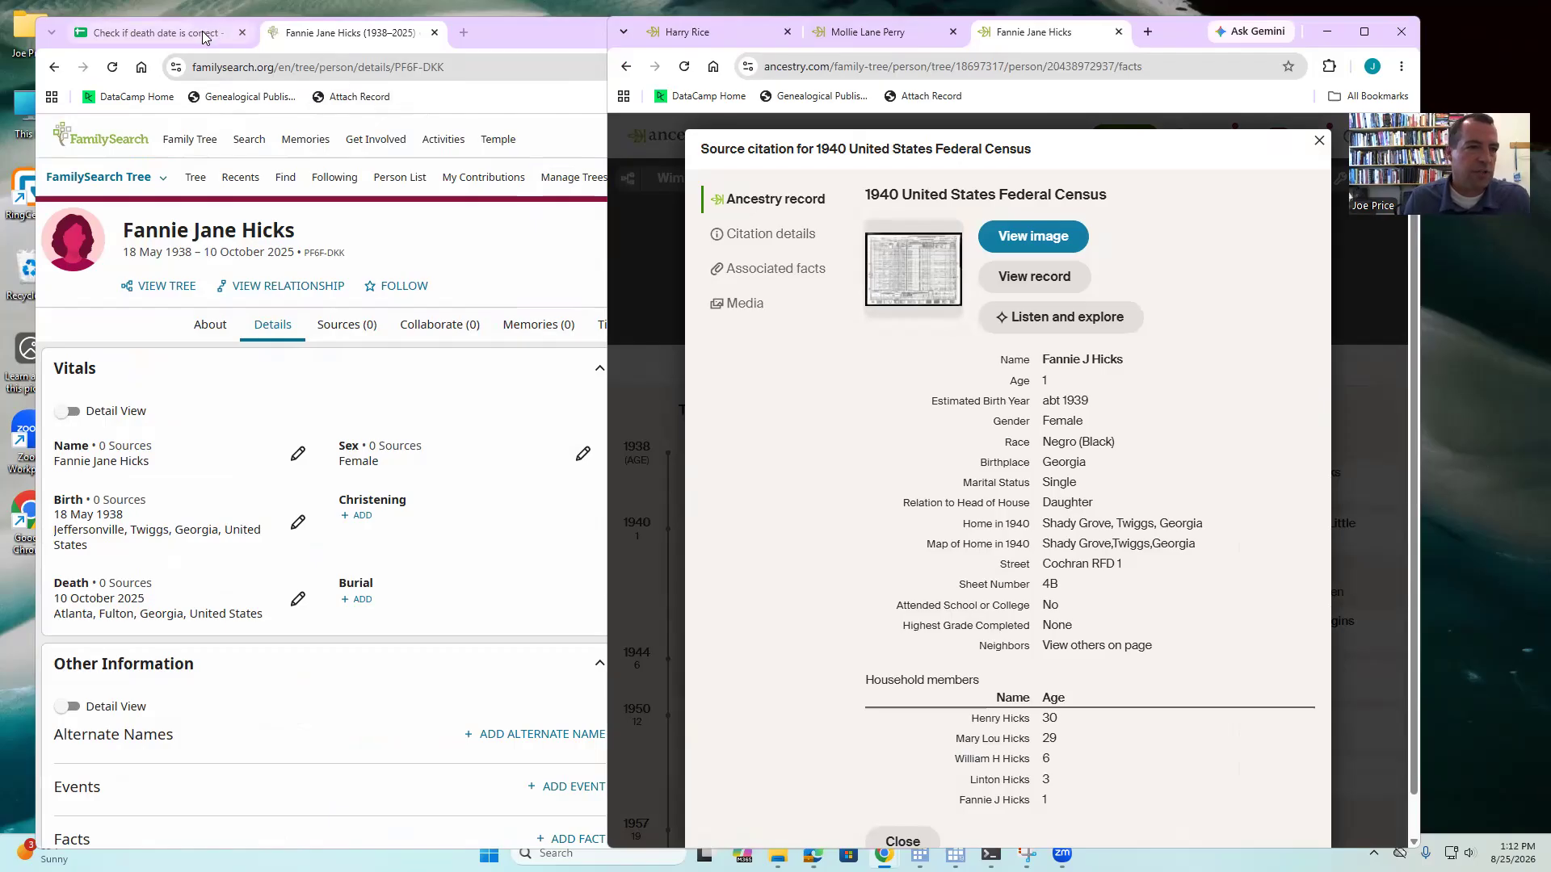
{"action": "left_click_drag", "start_coordinate": [336, 37], "coordinate": [369, 238]}
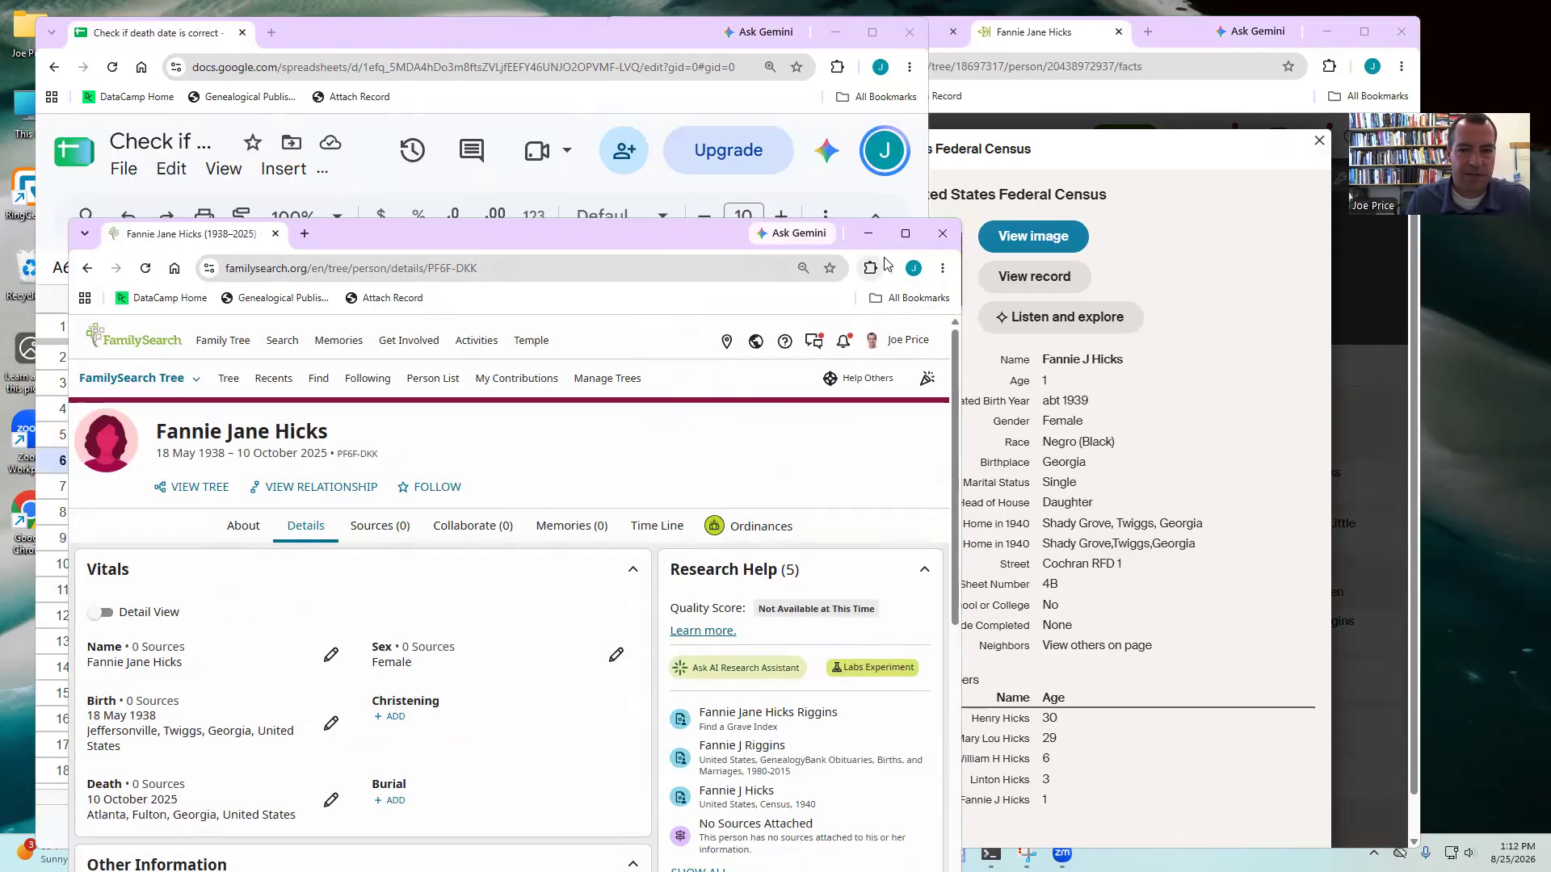
- Enter 1 in D6 for row 6's correct death date and select row 7's profile link
{"action": "left_click", "coordinate": [866, 240]}
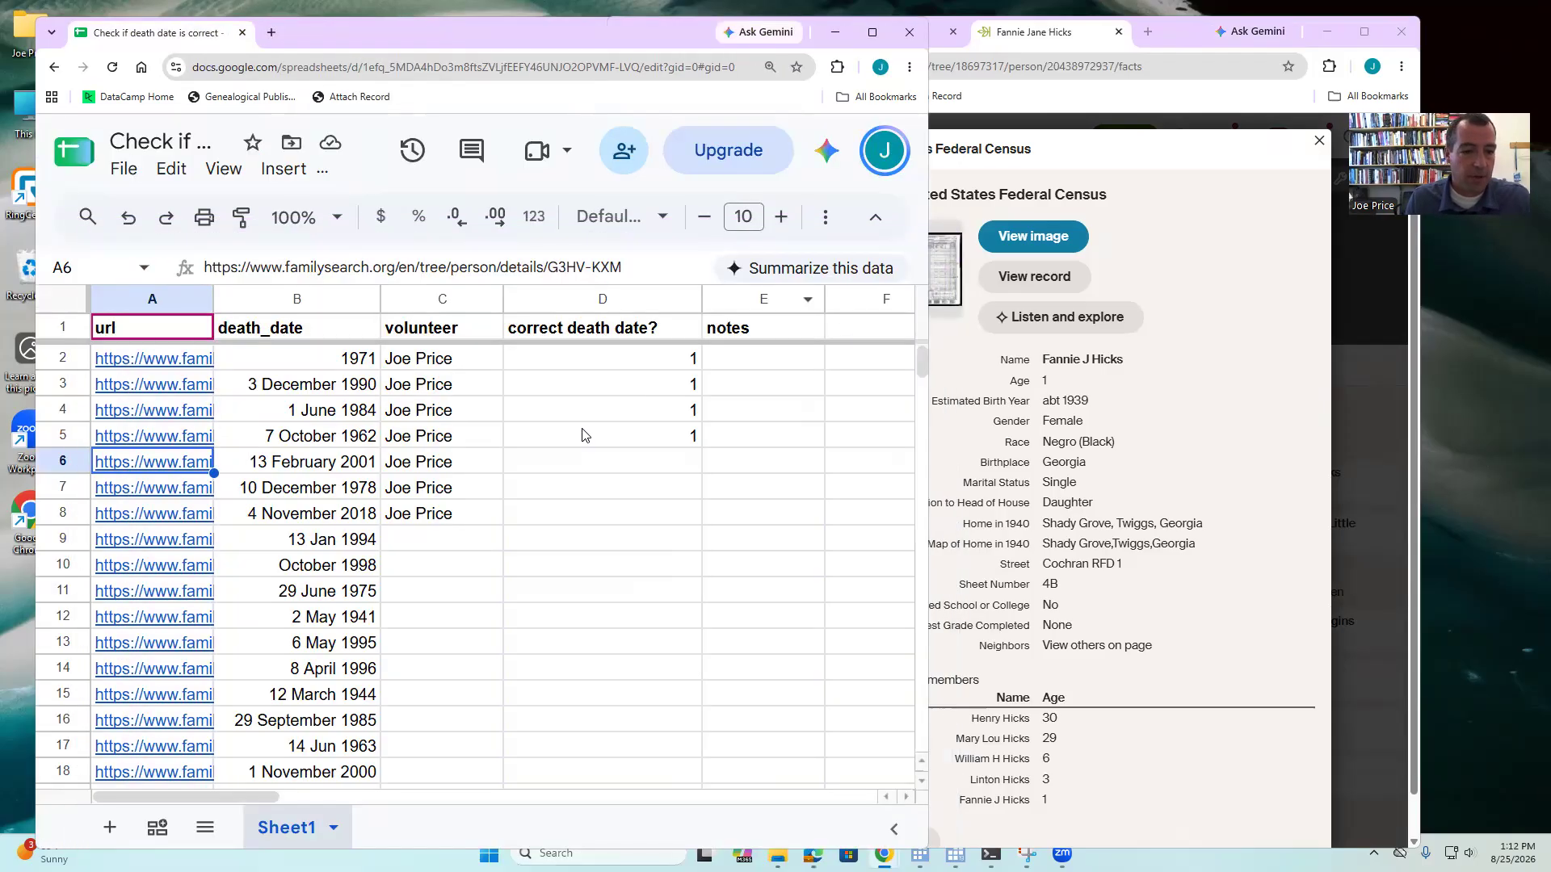
{"action": "left_click", "coordinate": [577, 470]}
{"action": "type", "text": "1"}
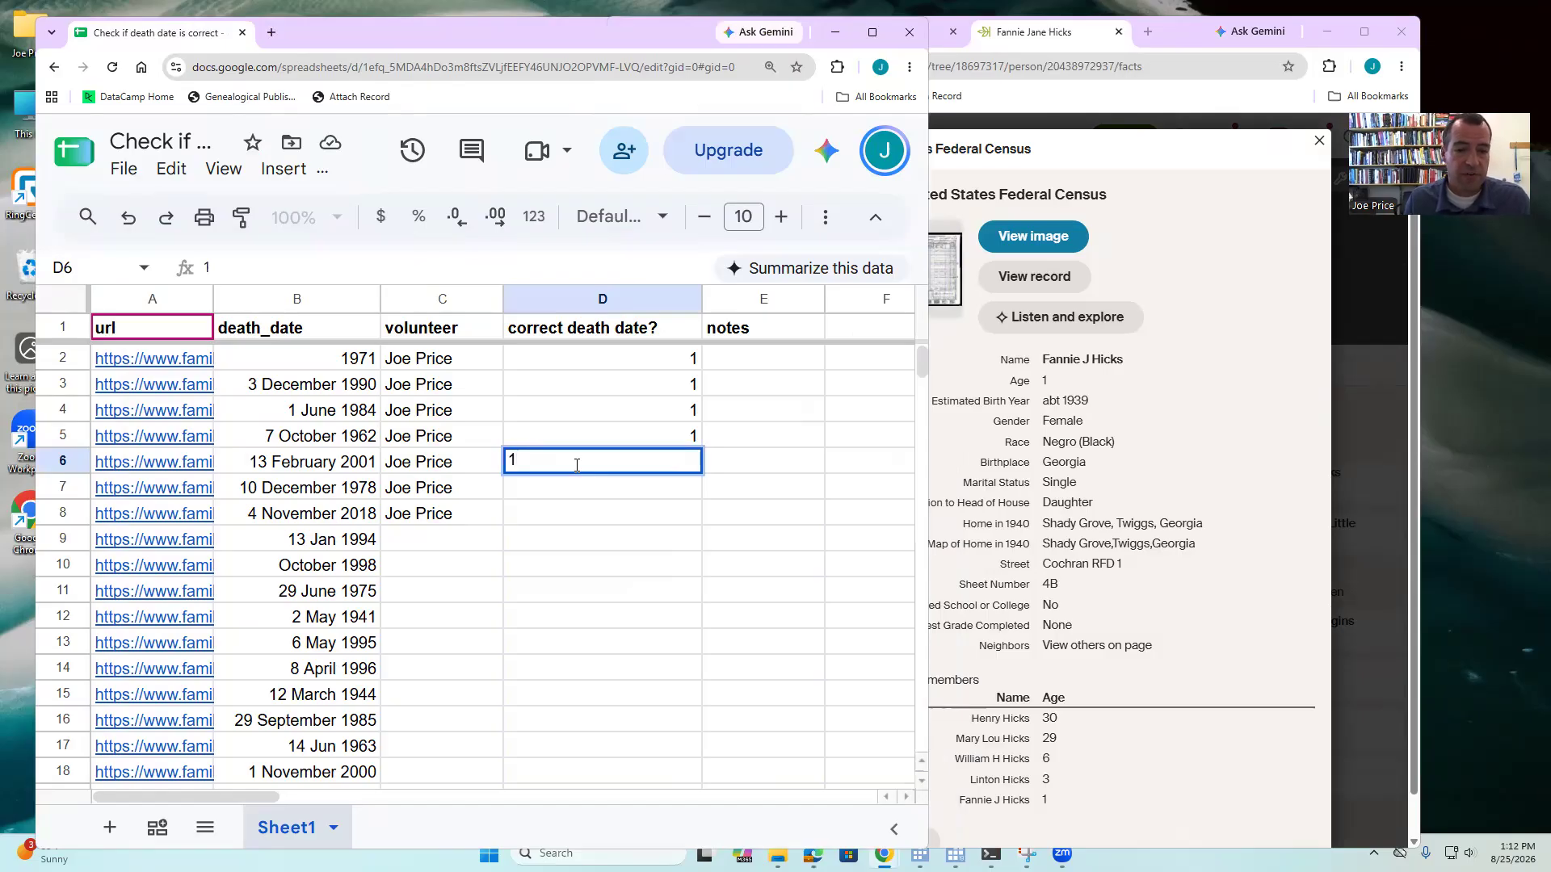
{"action": "left_click", "coordinate": [770, 477]}
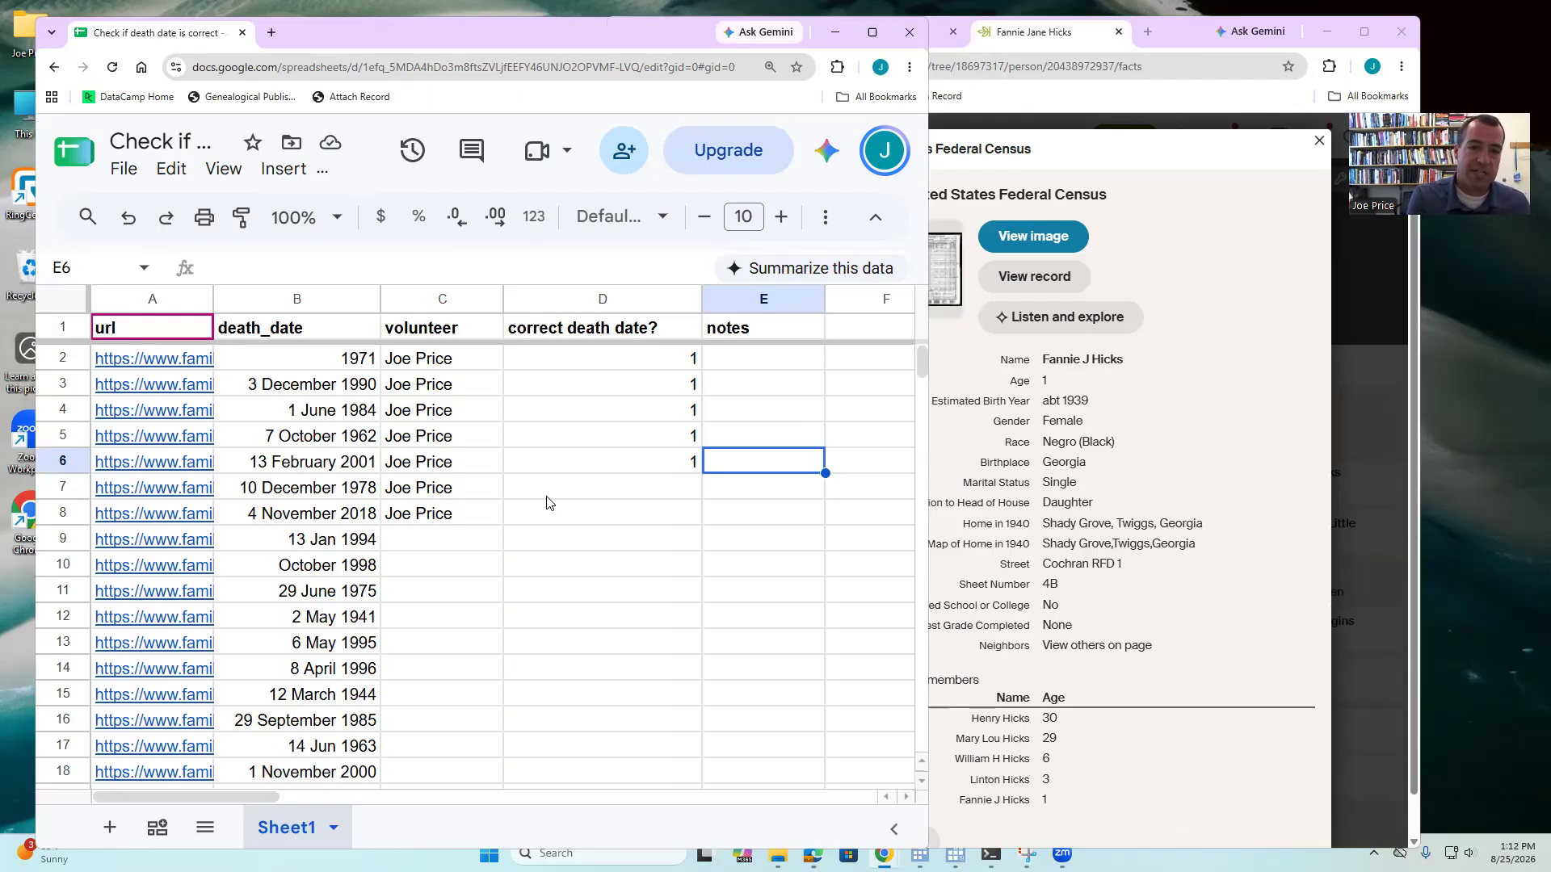
{"action": "left_click", "coordinate": [209, 495]}
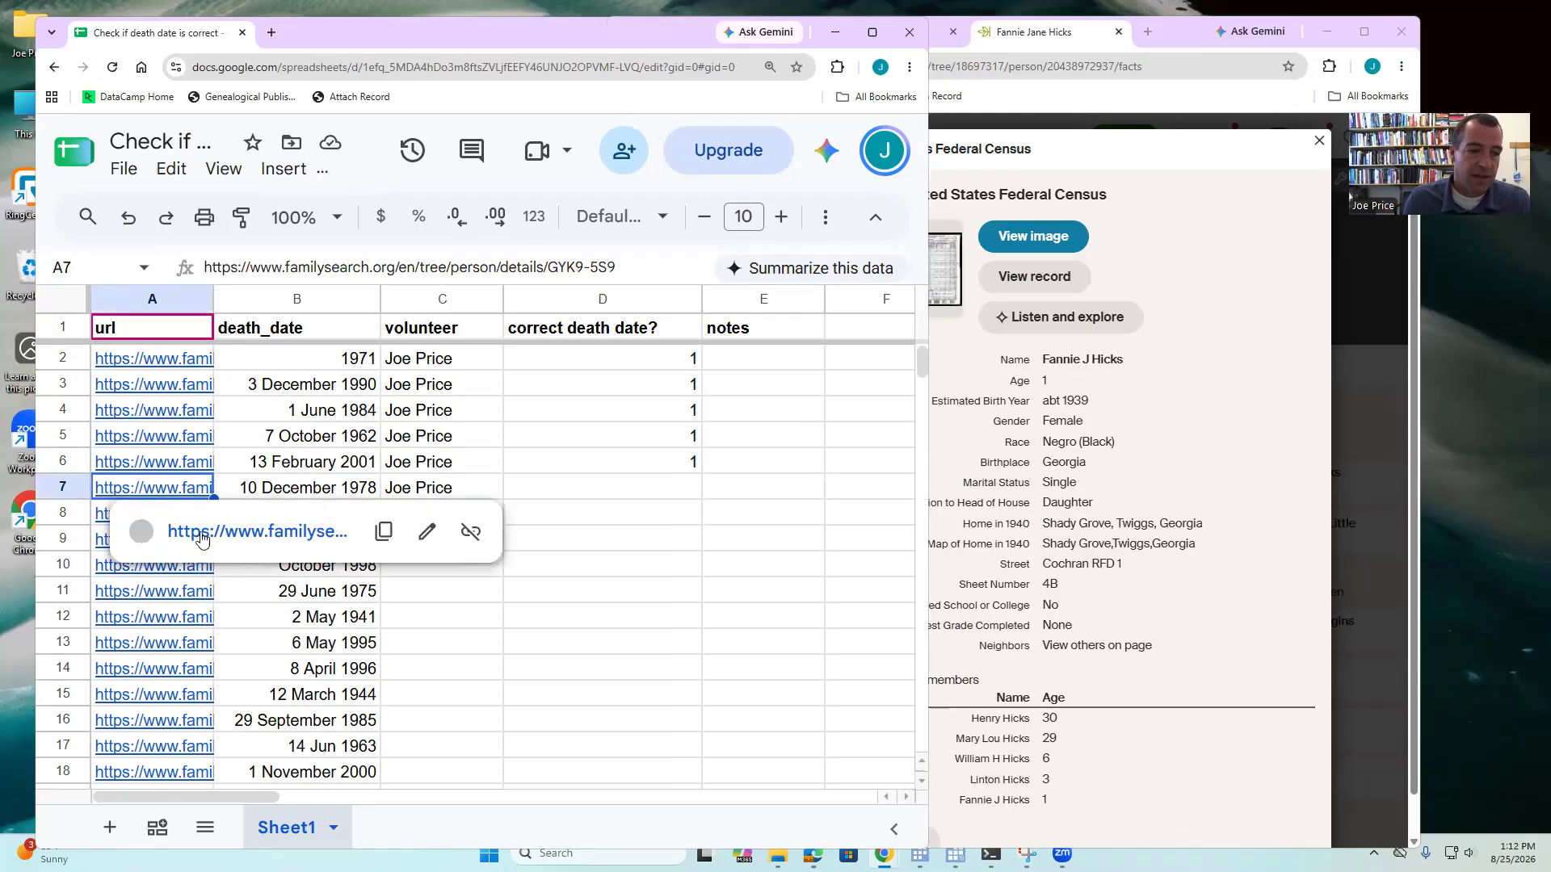
{"action": "left_click", "coordinate": [203, 538]}
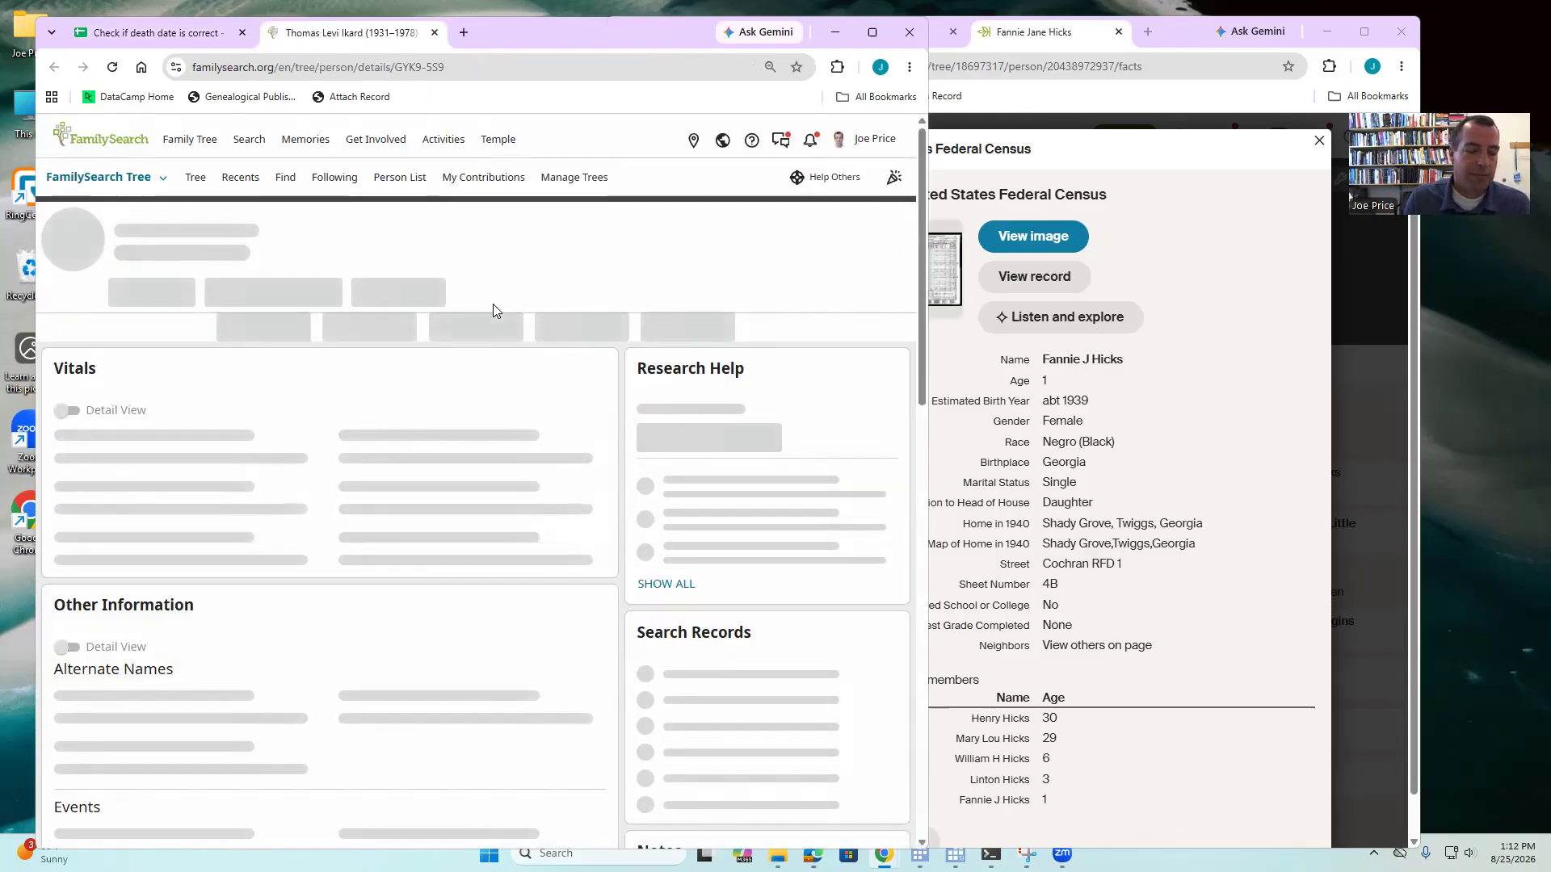
{"action": "scroll", "coordinate": [305, 371], "scroll_direction": "down", "scroll_amount": 1}
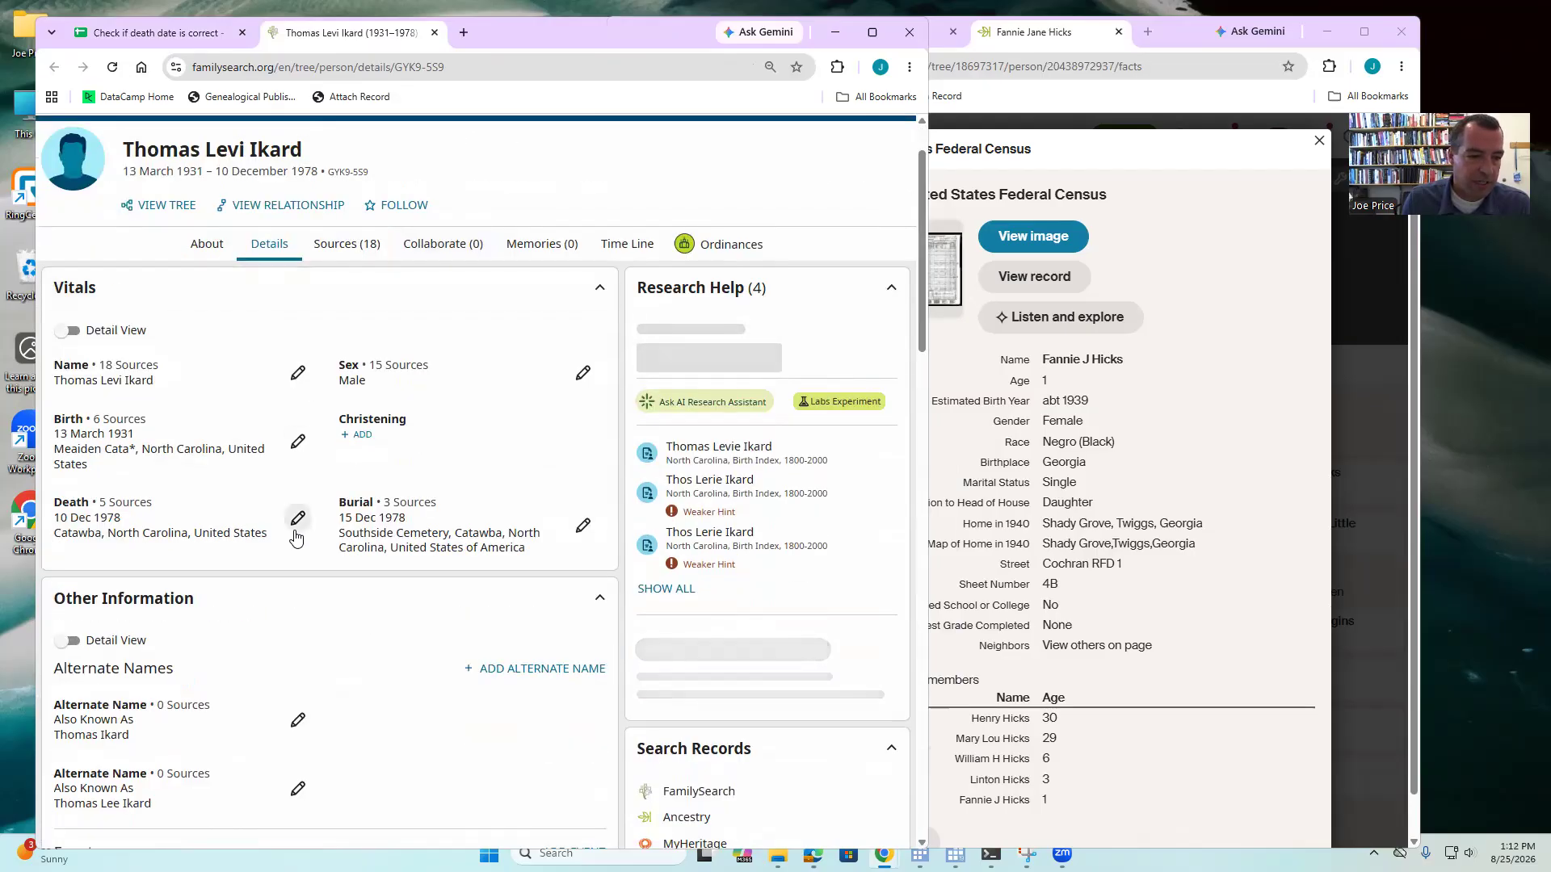
{"action": "left_click", "coordinate": [298, 517]}
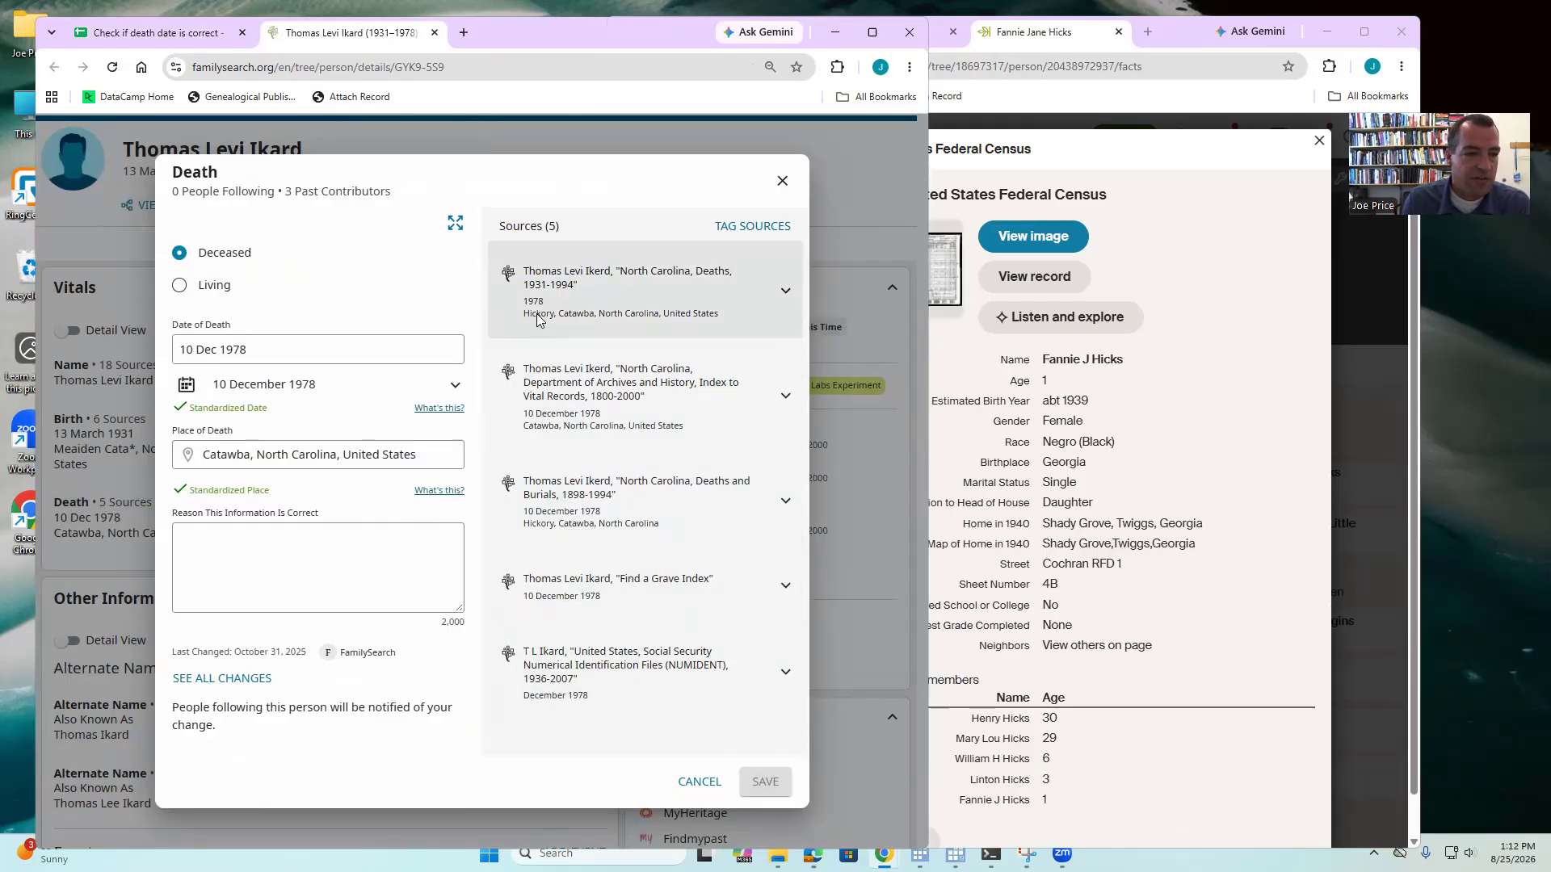
- Replace the place of death with the source's Hickory, Catawba, North Carolina, United States and save
{"action": "left_click_drag", "start_coordinate": [713, 314], "coordinate": [525, 323]}
{"action": "key", "text": "ctrl+c"}
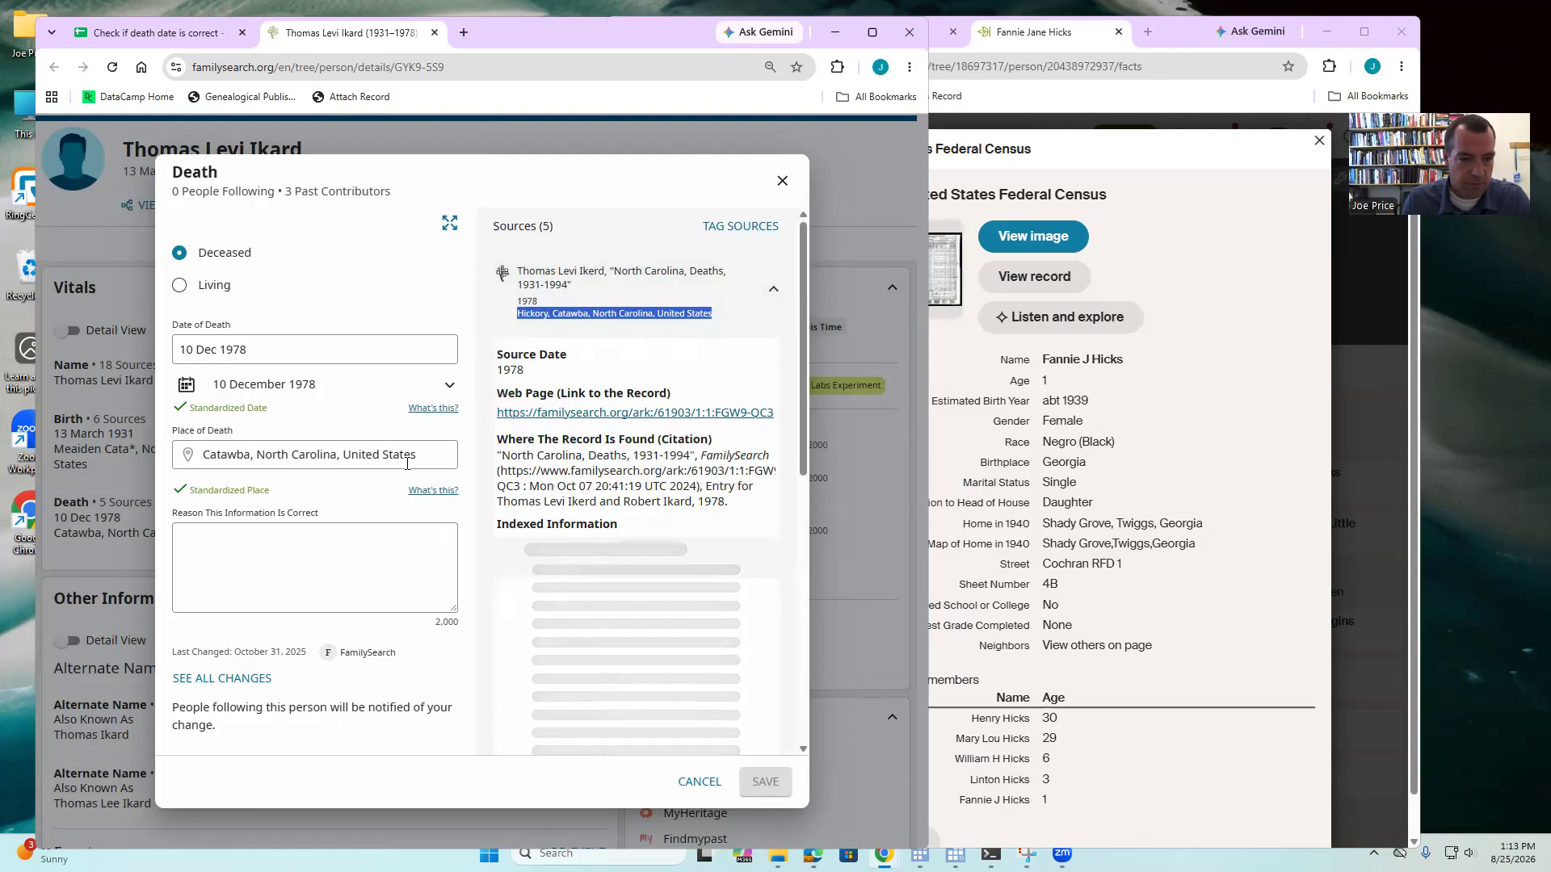
{"action": "triple_click", "coordinate": [179, 449]}
{"action": "key", "text": "ctrl+v"}
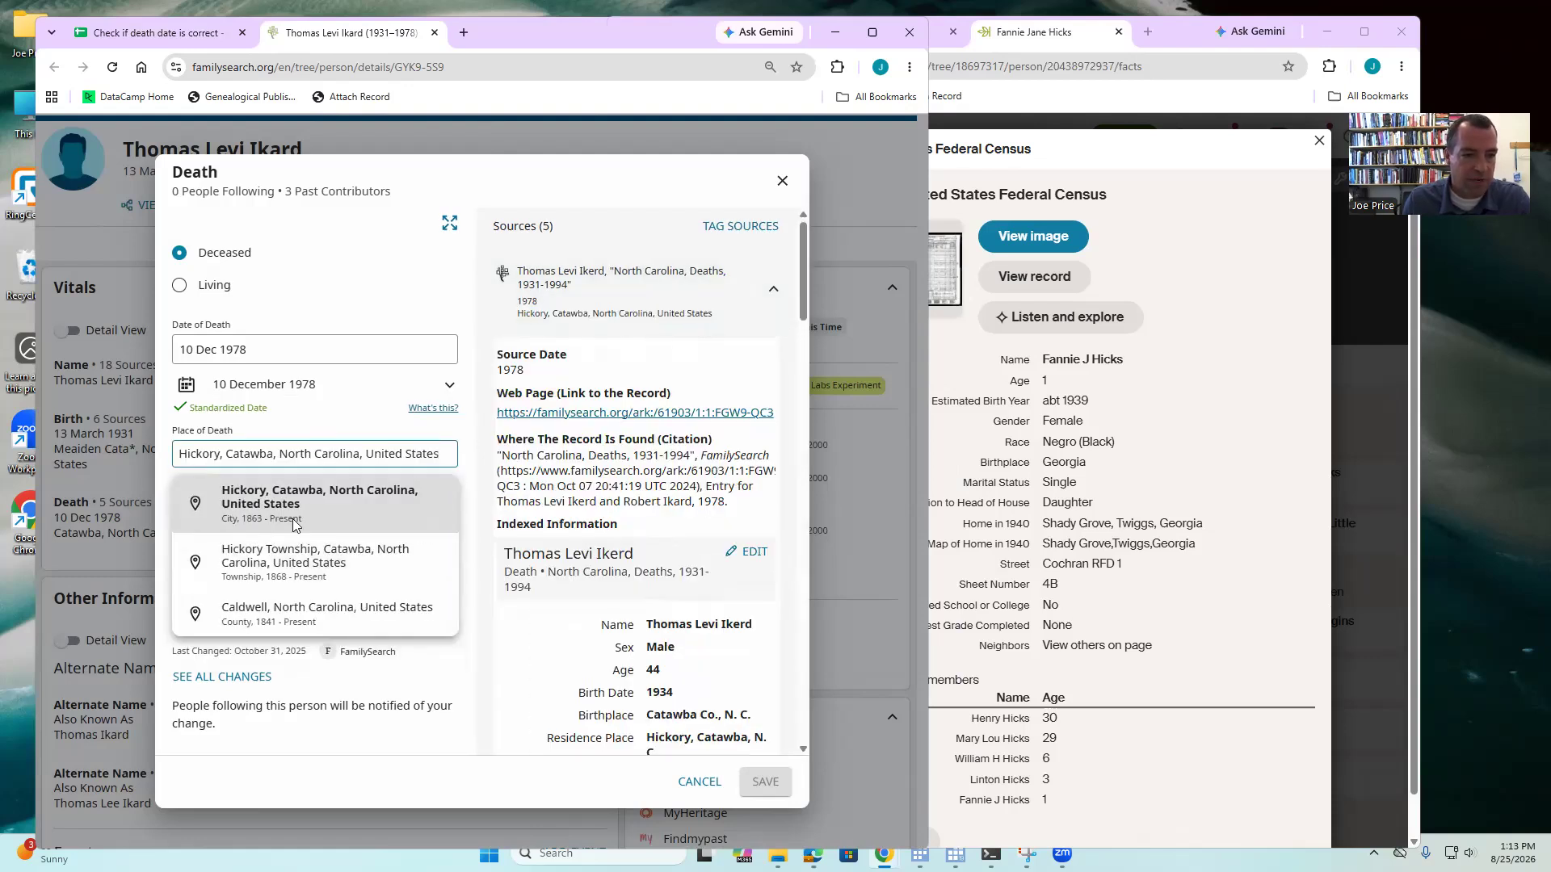
{"action": "left_click", "coordinate": [242, 504]}
{"action": "left_click", "coordinate": [764, 782]}
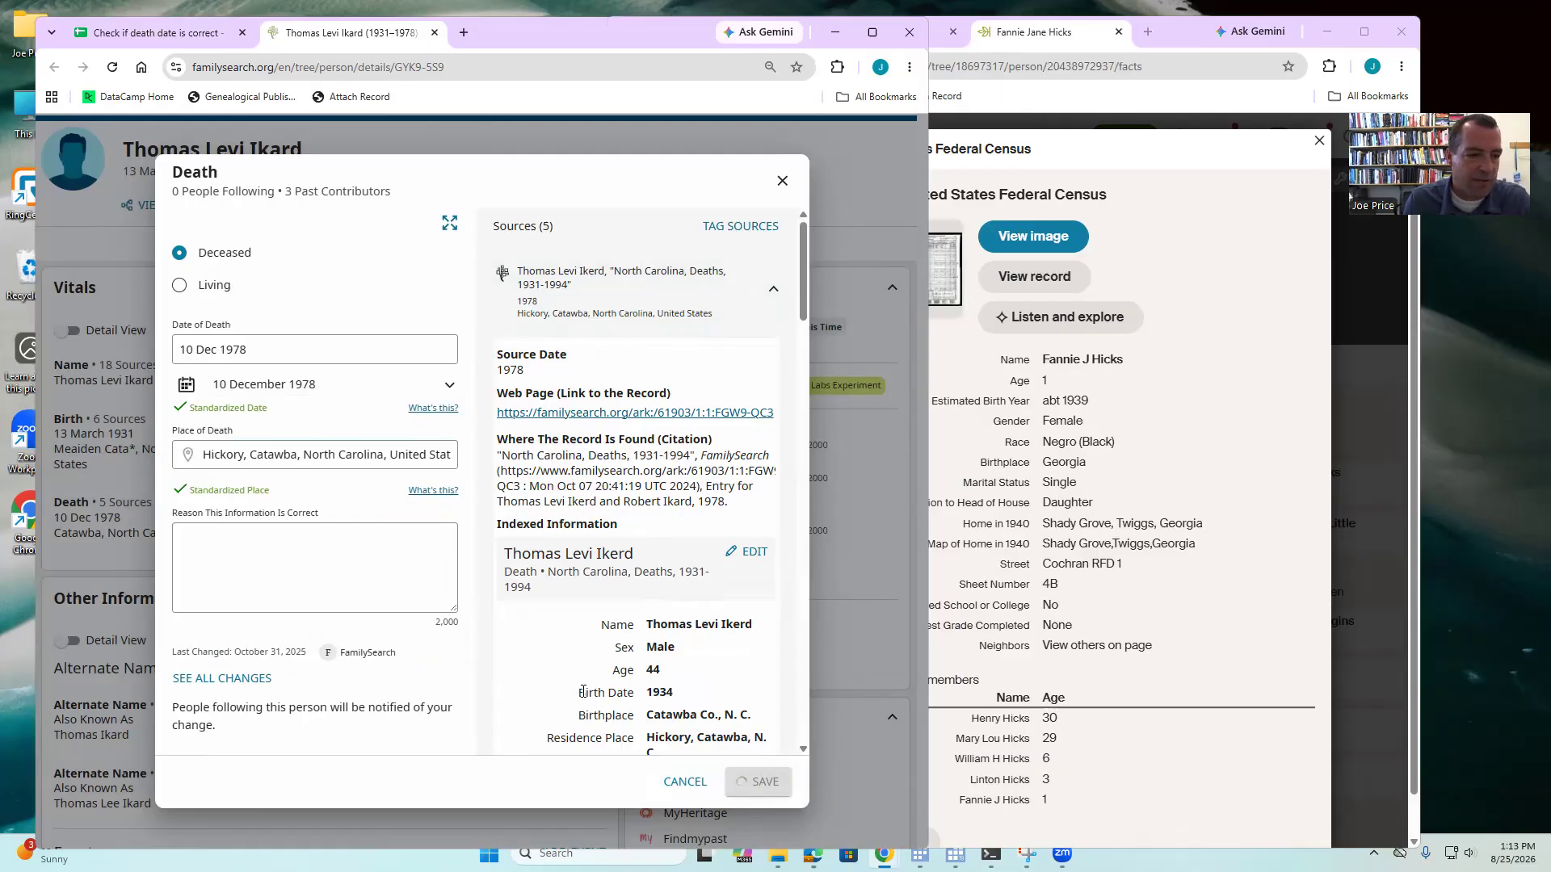
{"action": "scroll", "coordinate": [504, 388], "scroll_direction": "down", "scroll_amount": 7}
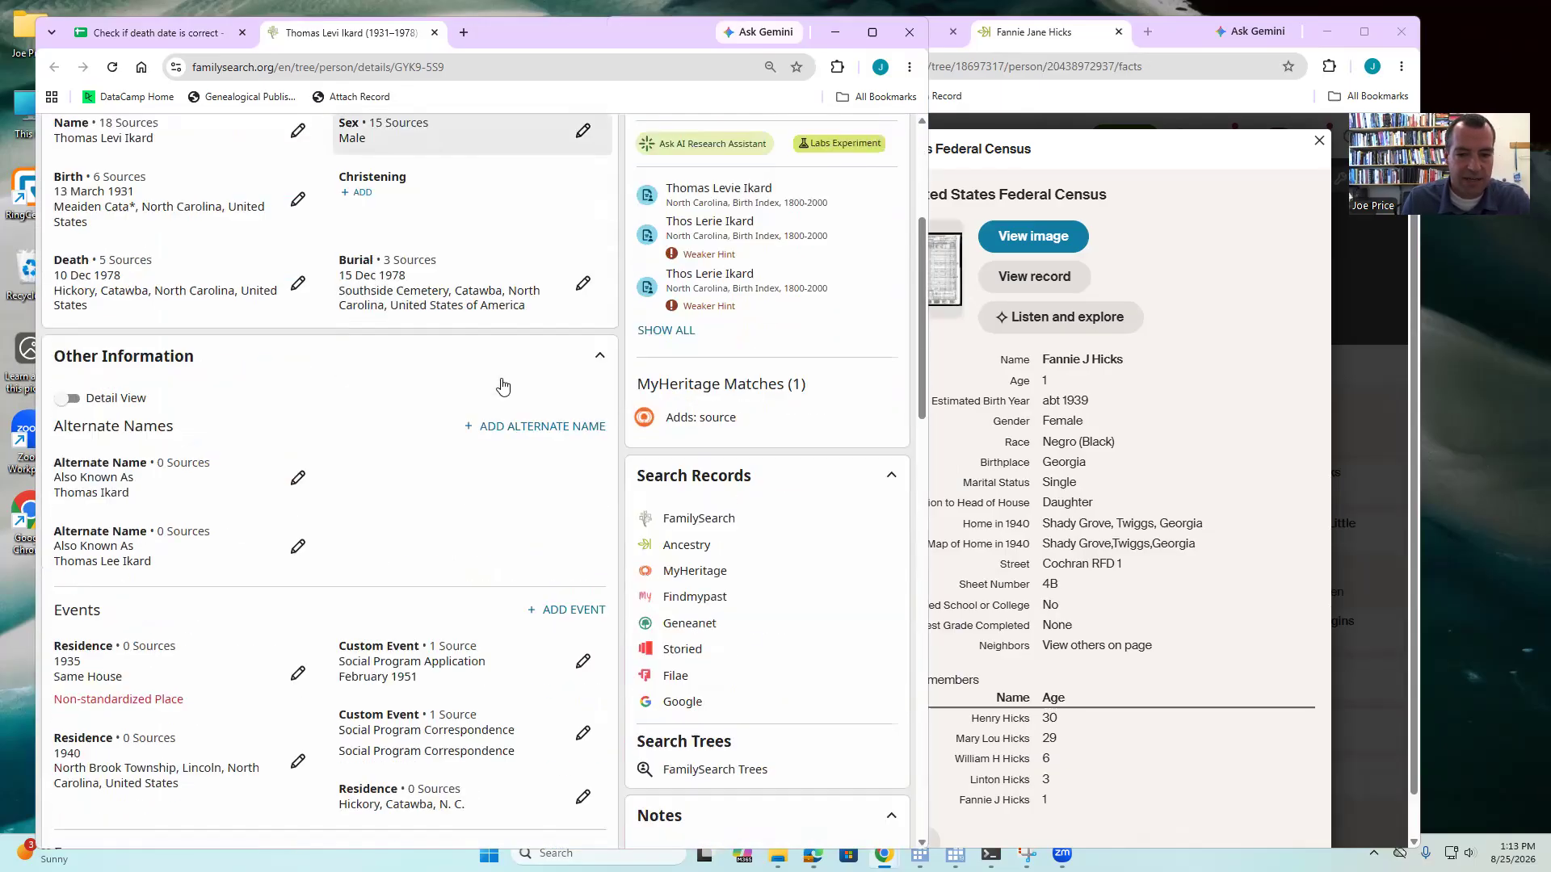
{"action": "scroll", "coordinate": [502, 389], "scroll_direction": "down", "scroll_amount": 3}
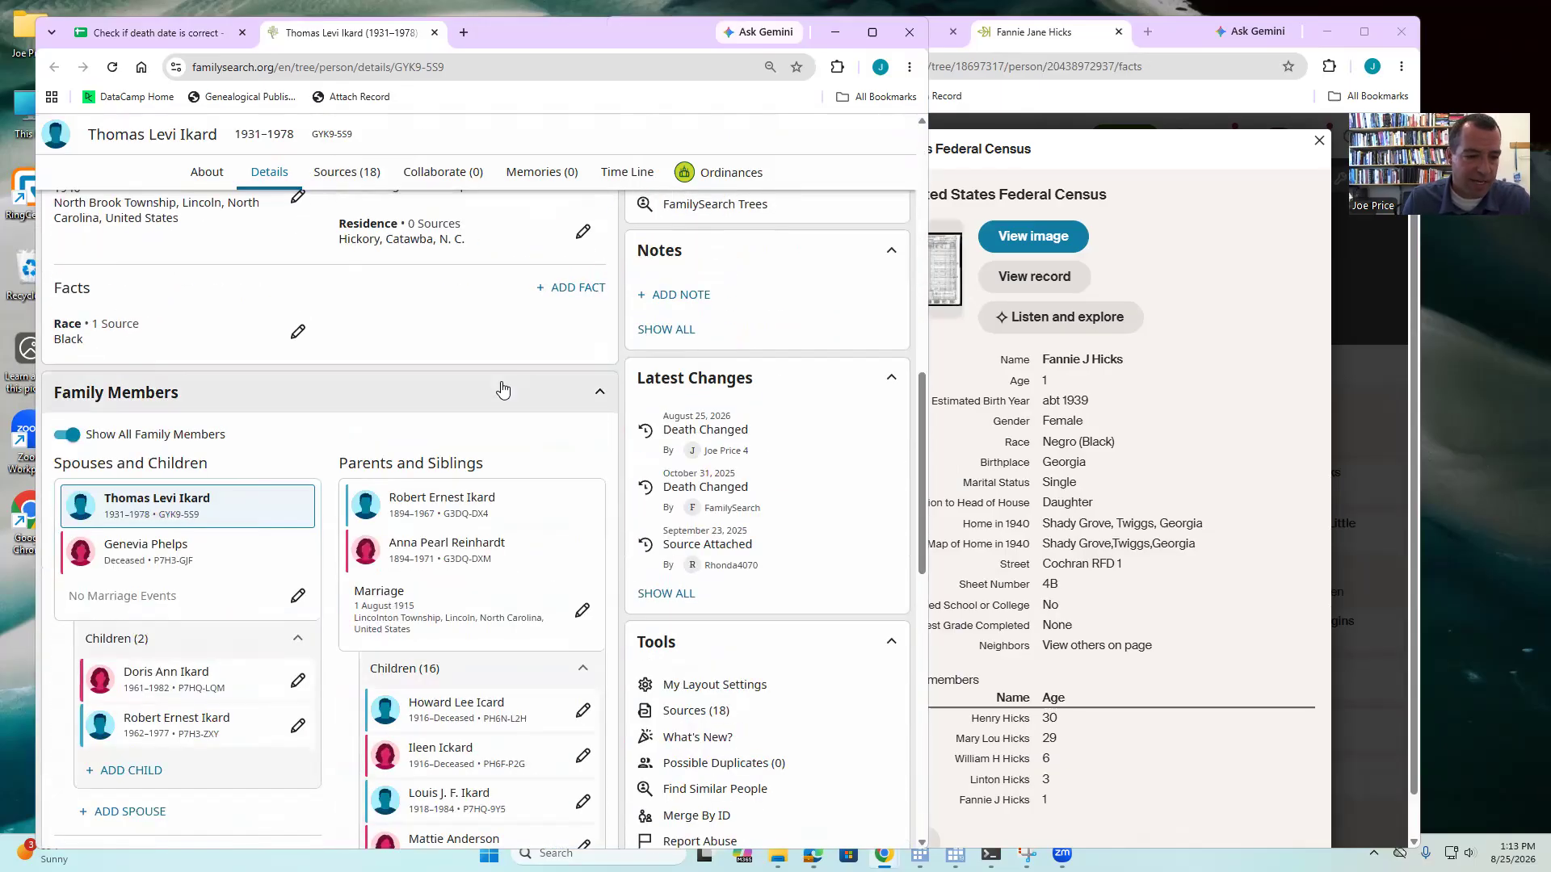
{"action": "scroll", "coordinate": [501, 388], "scroll_direction": "up", "scroll_amount": 3}
{"action": "scroll", "coordinate": [579, 353], "scroll_direction": "up", "scroll_amount": 1}
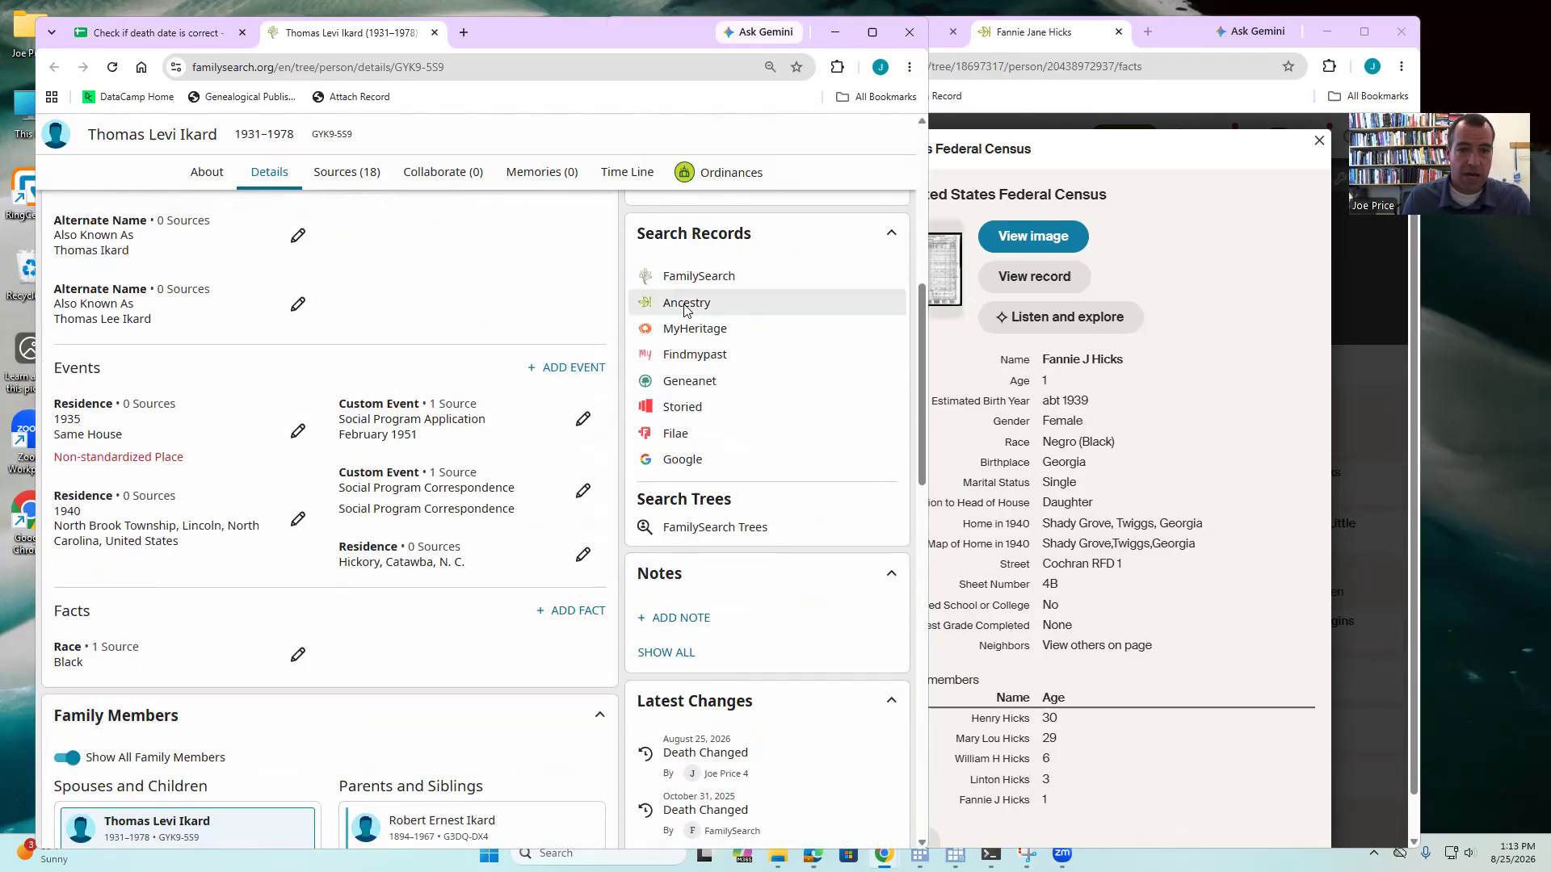
{"action": "left_click", "coordinate": [676, 239]}
{"action": "left_click_drag", "start_coordinate": [500, 32], "coordinate": [1066, 41]}
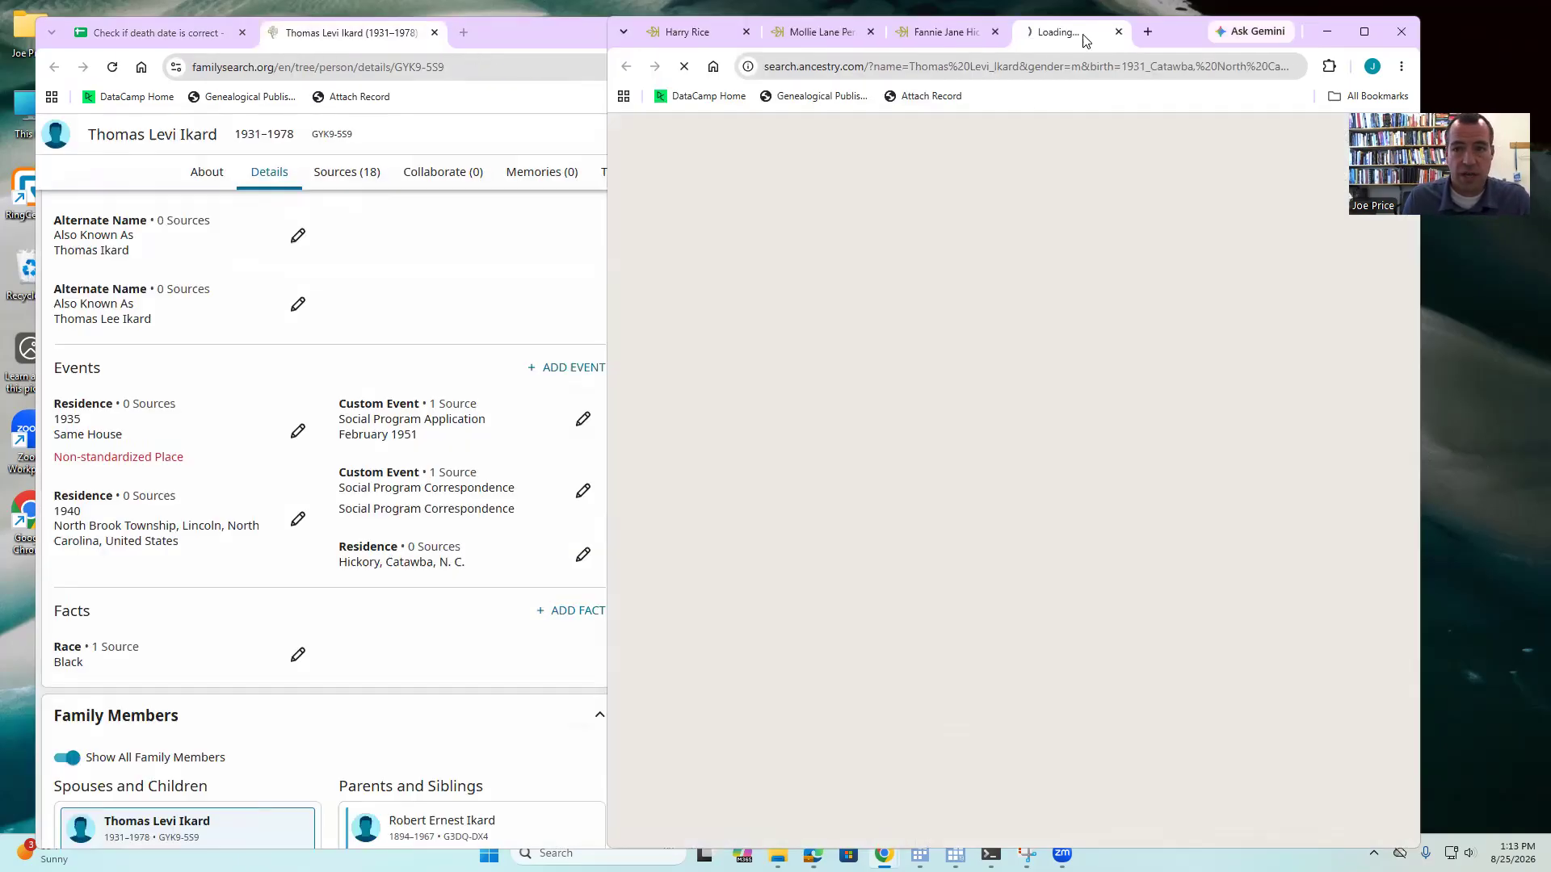
{"action": "scroll", "coordinate": [226, 569], "scroll_direction": "down", "scroll_amount": 3}
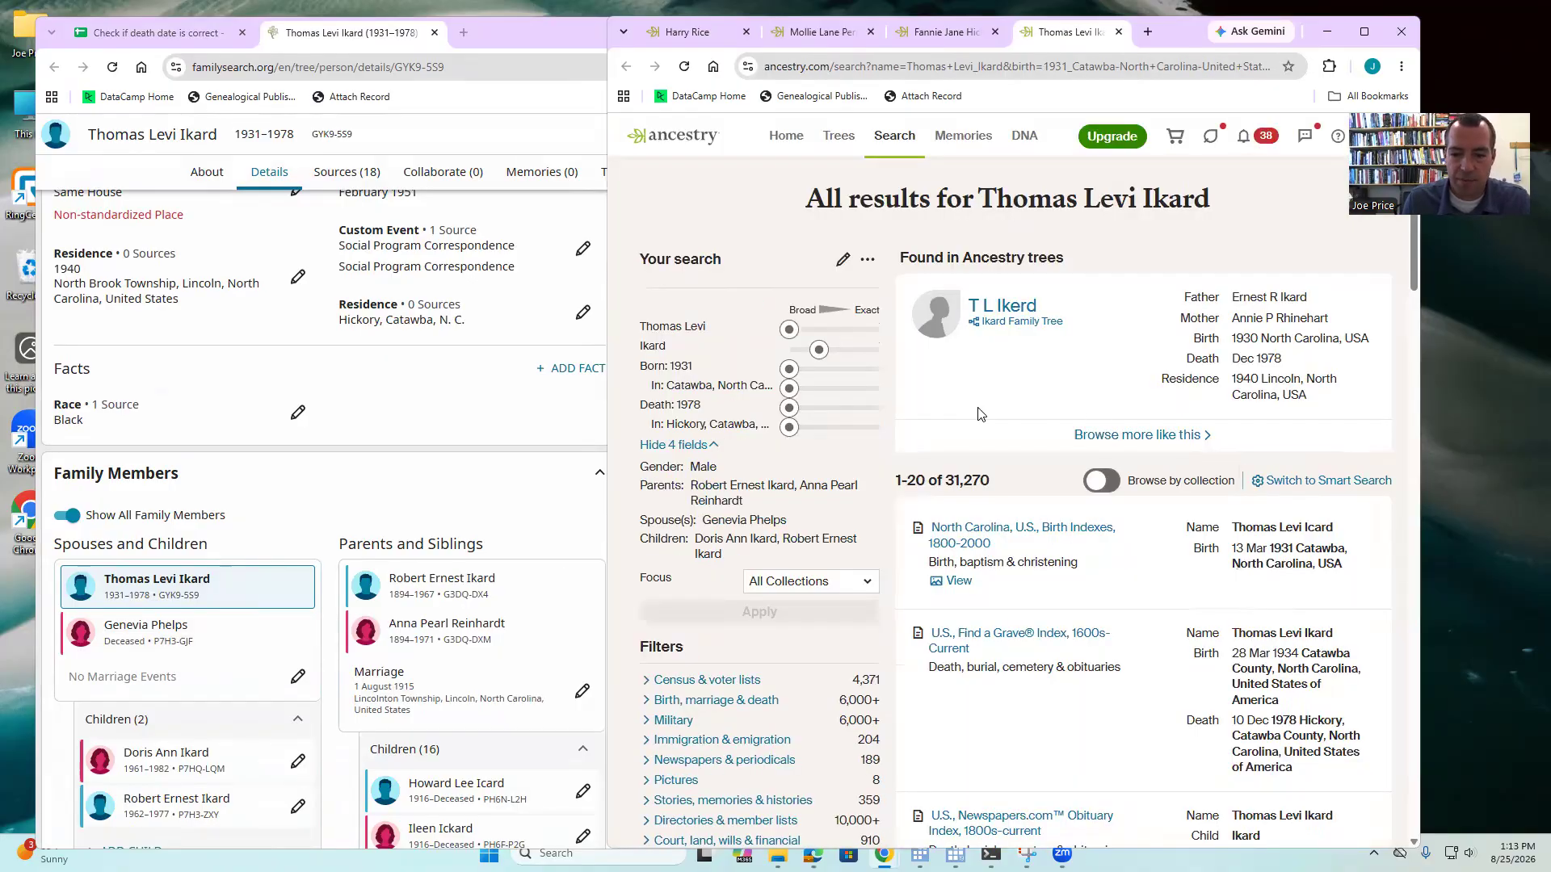
{"action": "left_click", "coordinate": [1145, 436]}
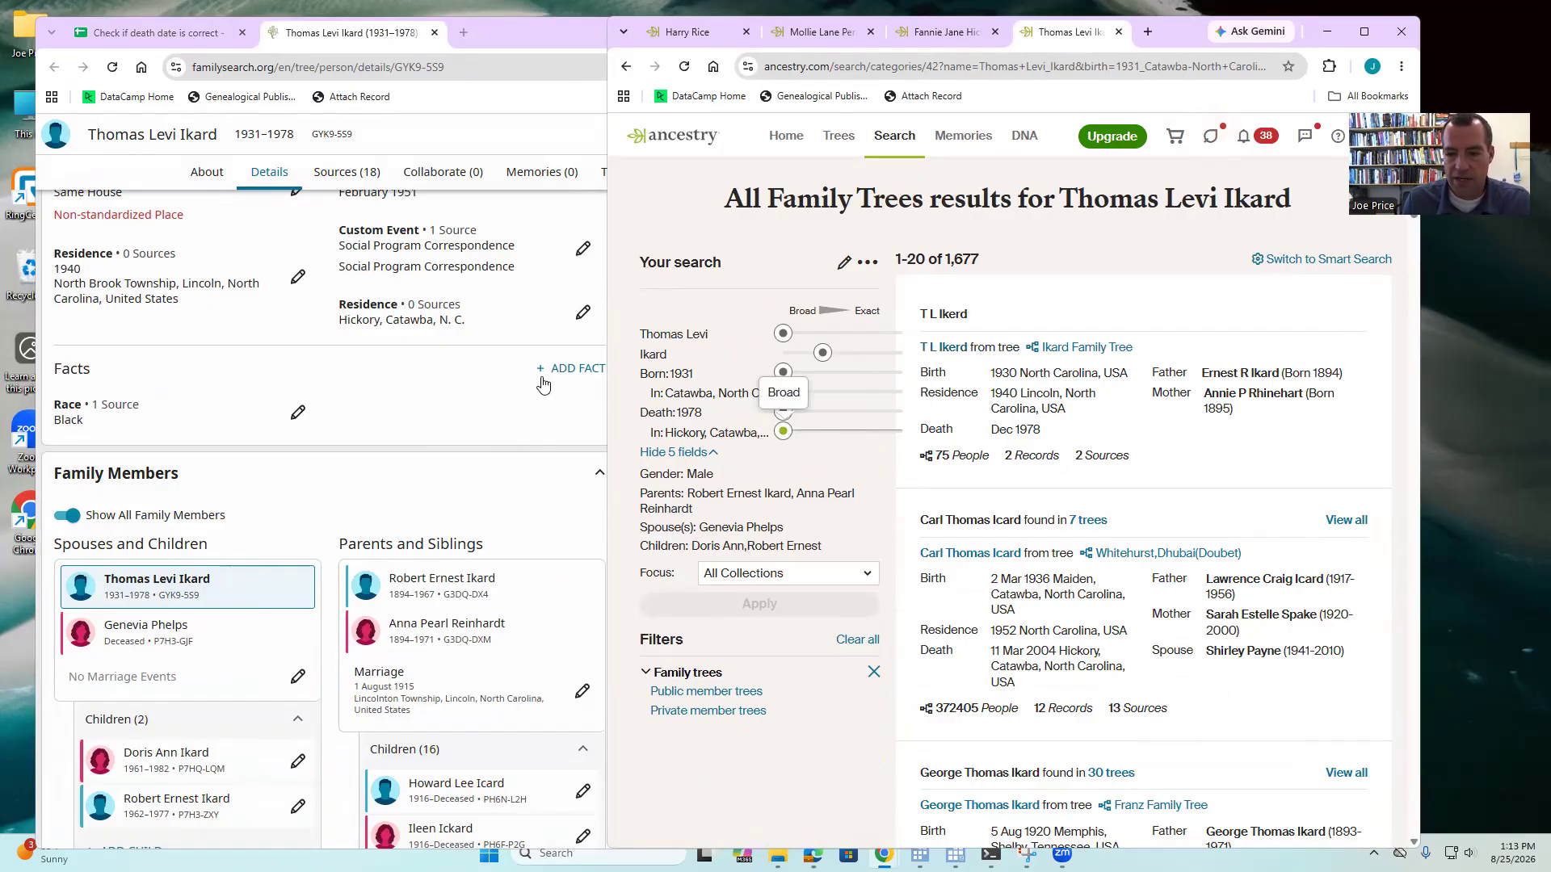
{"action": "left_click", "coordinate": [156, 33]}
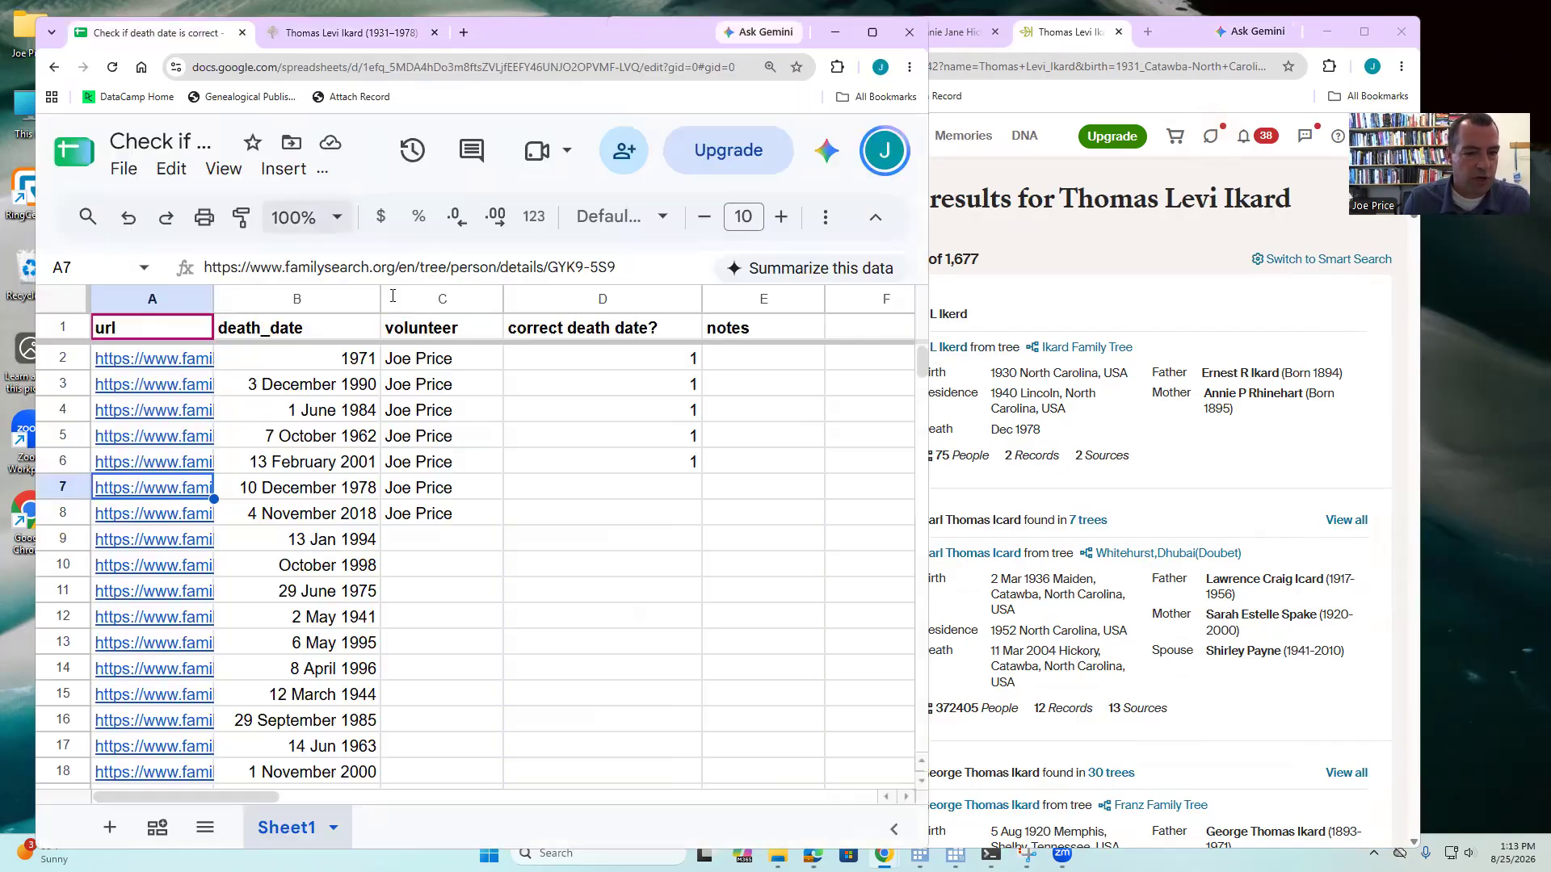
- Enter 1 in D7 to mark row 7's death date correct
{"action": "left_click", "coordinate": [597, 489]}
{"action": "type", "text": "1"}
{"action": "key", "text": "Return"}
- Open row 8's FamilySearch profile from A8 and close the finished 1931–1978 profile
{"action": "left_click", "coordinate": [165, 518]}
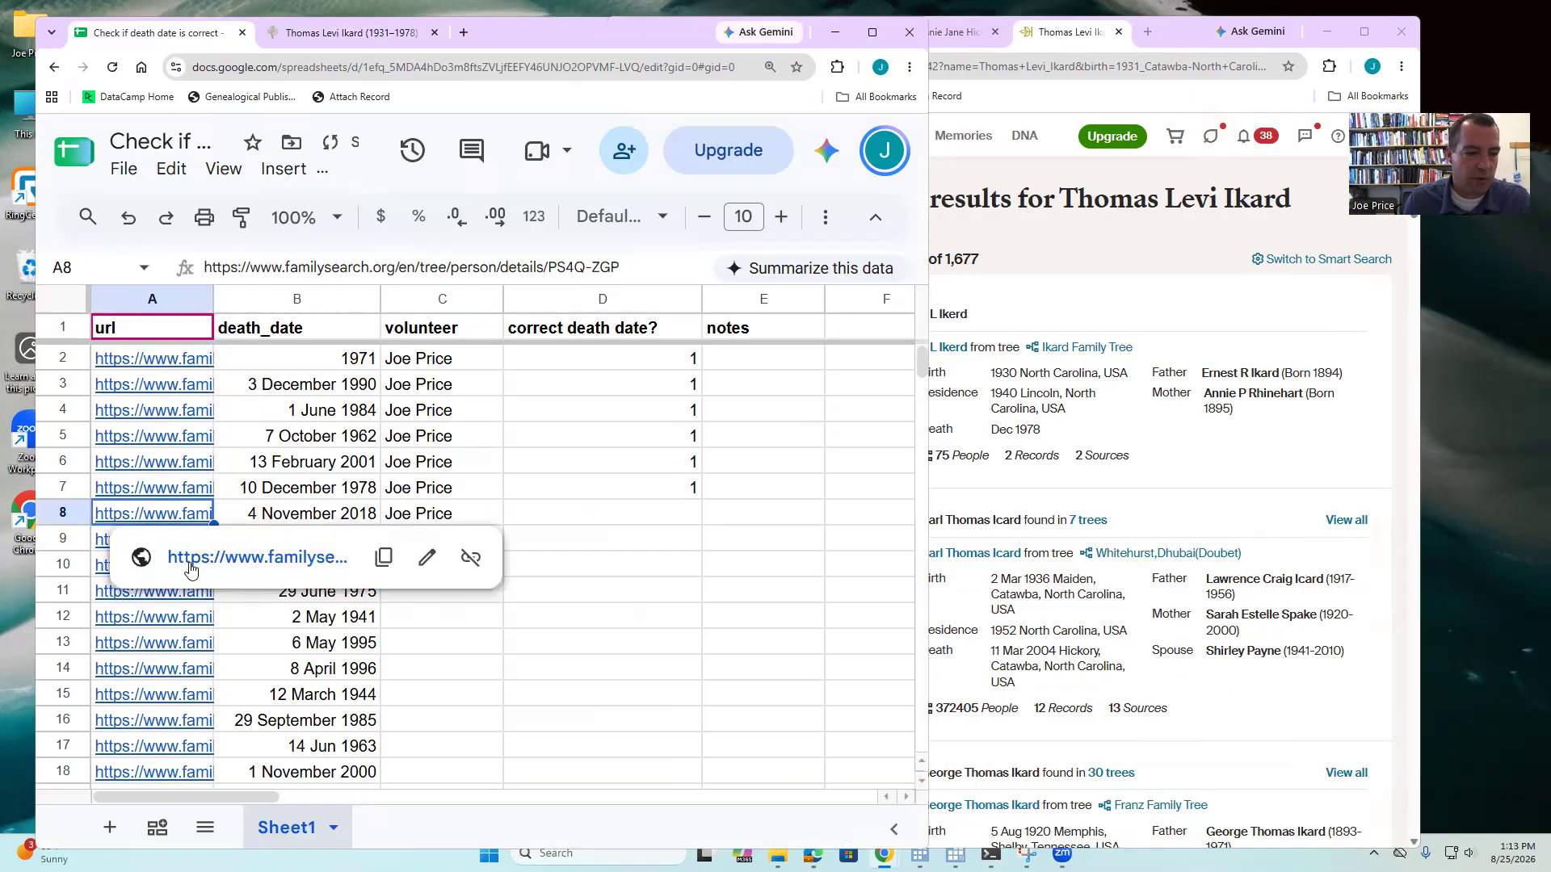
{"action": "left_click", "coordinate": [187, 559]}
{"action": "left_click", "coordinate": [626, 33]}
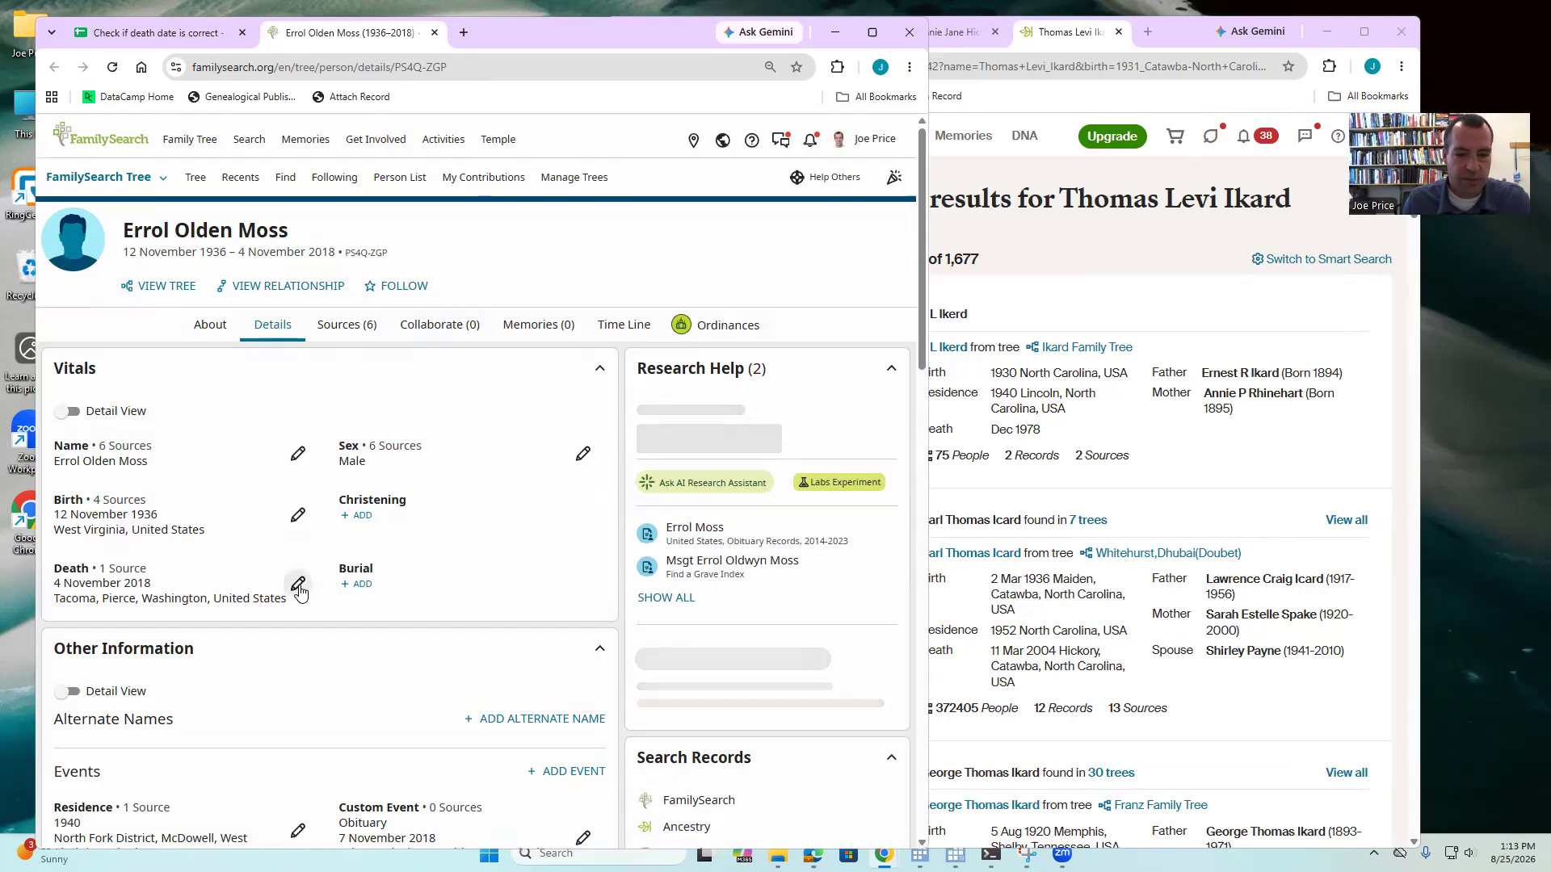
- Check the 1936–2018 profile's death details, then open the suggested Find a Grave record in Source Linker
{"action": "left_click", "coordinate": [298, 588]}
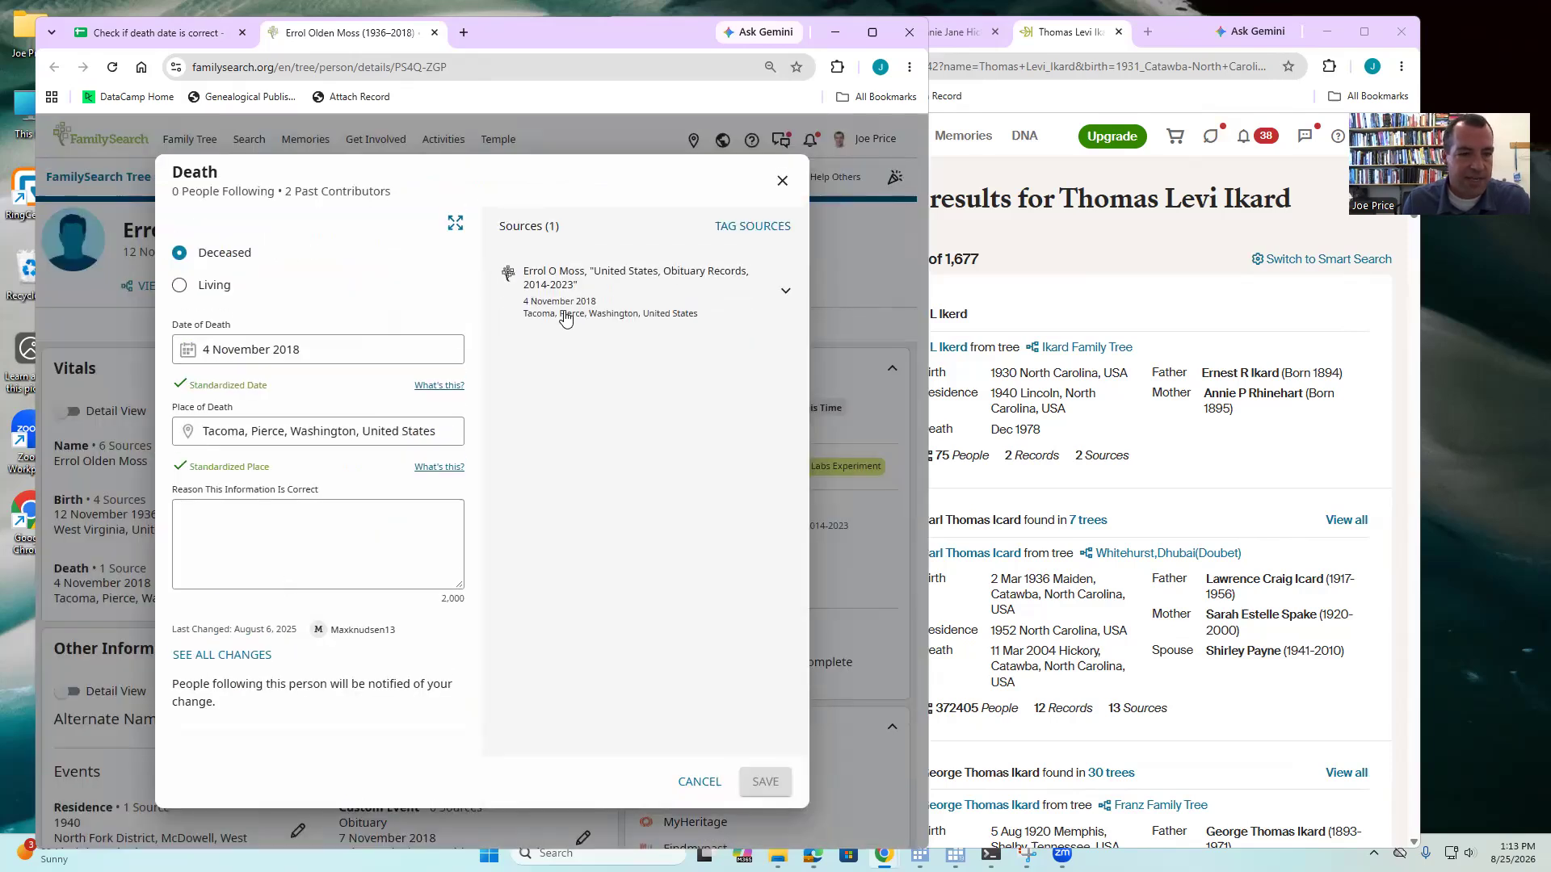
{"action": "left_click", "coordinate": [715, 782]}
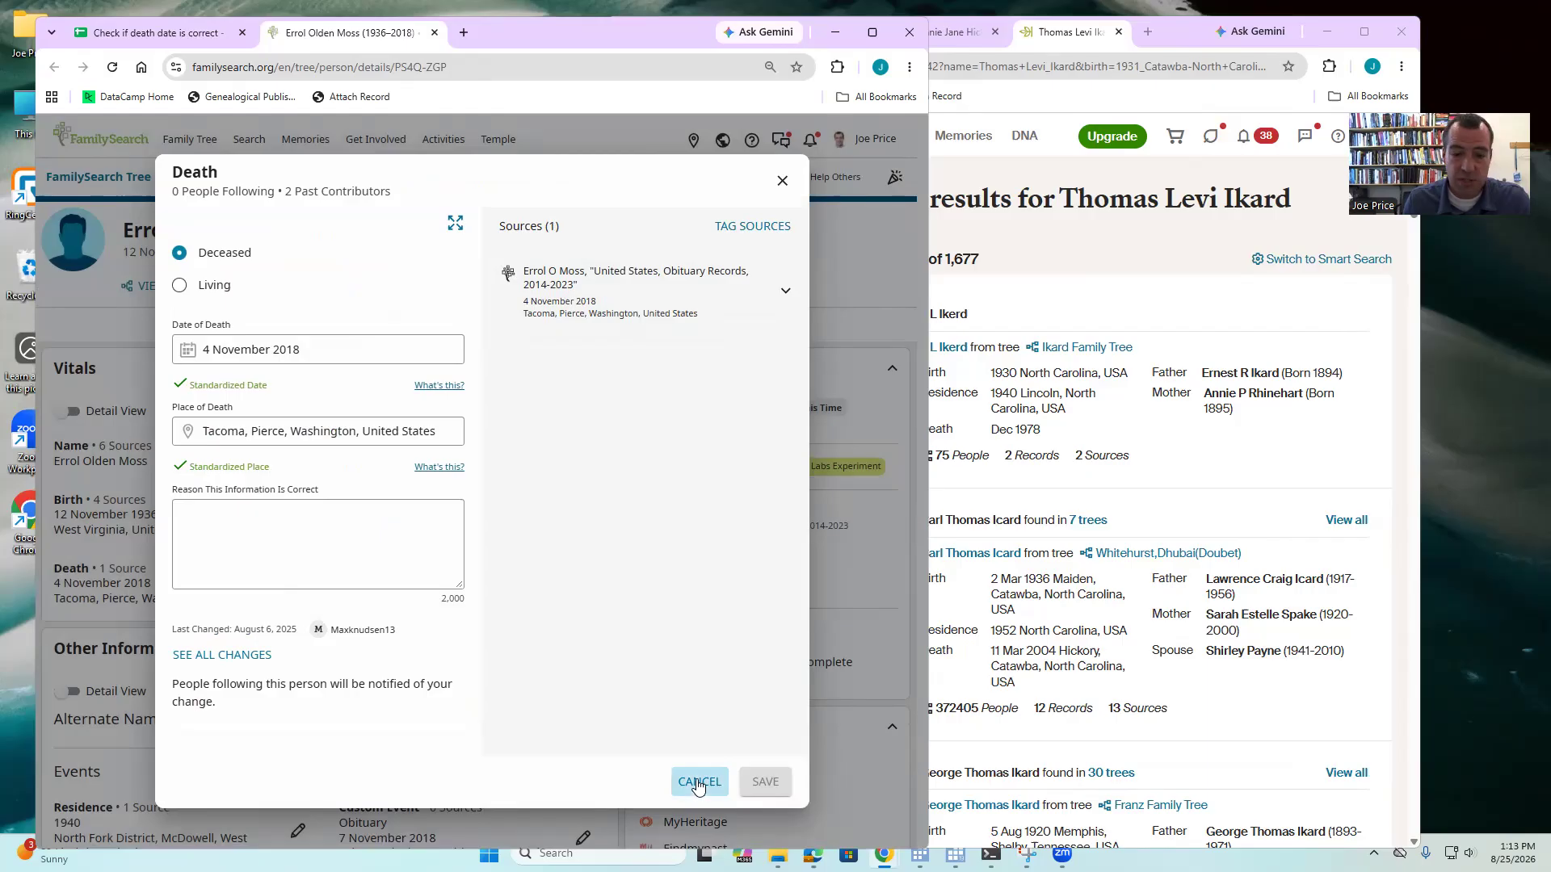
{"action": "left_click", "coordinate": [705, 546]}
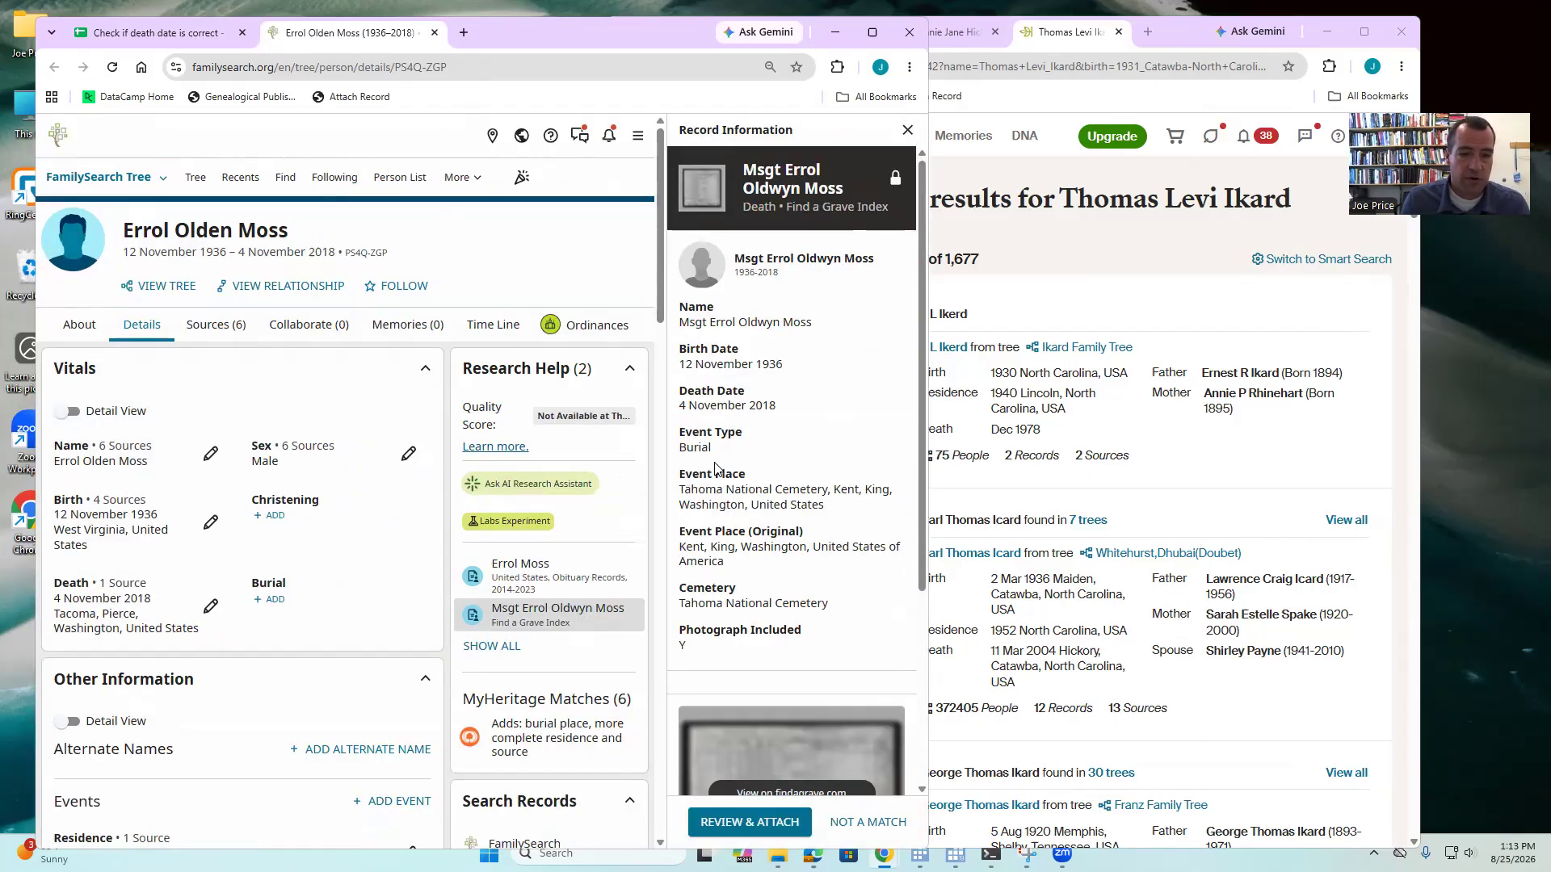
{"action": "left_click", "coordinate": [751, 822]}
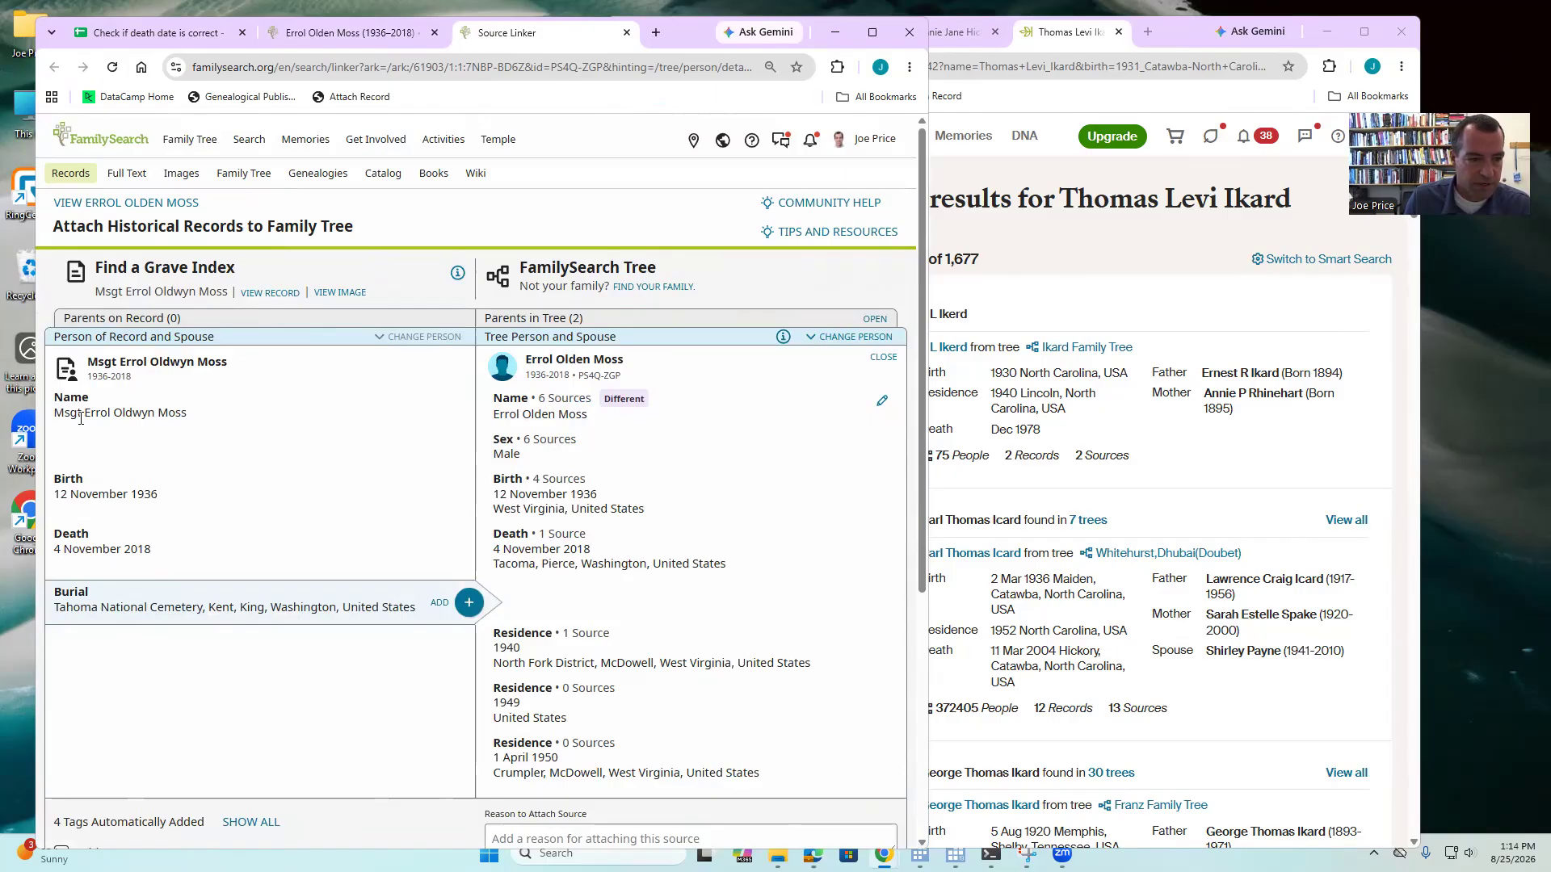
- Attach the Find a Grave and obituary records, then confirm the death event now has three sources
{"action": "left_click", "coordinate": [359, 97]}
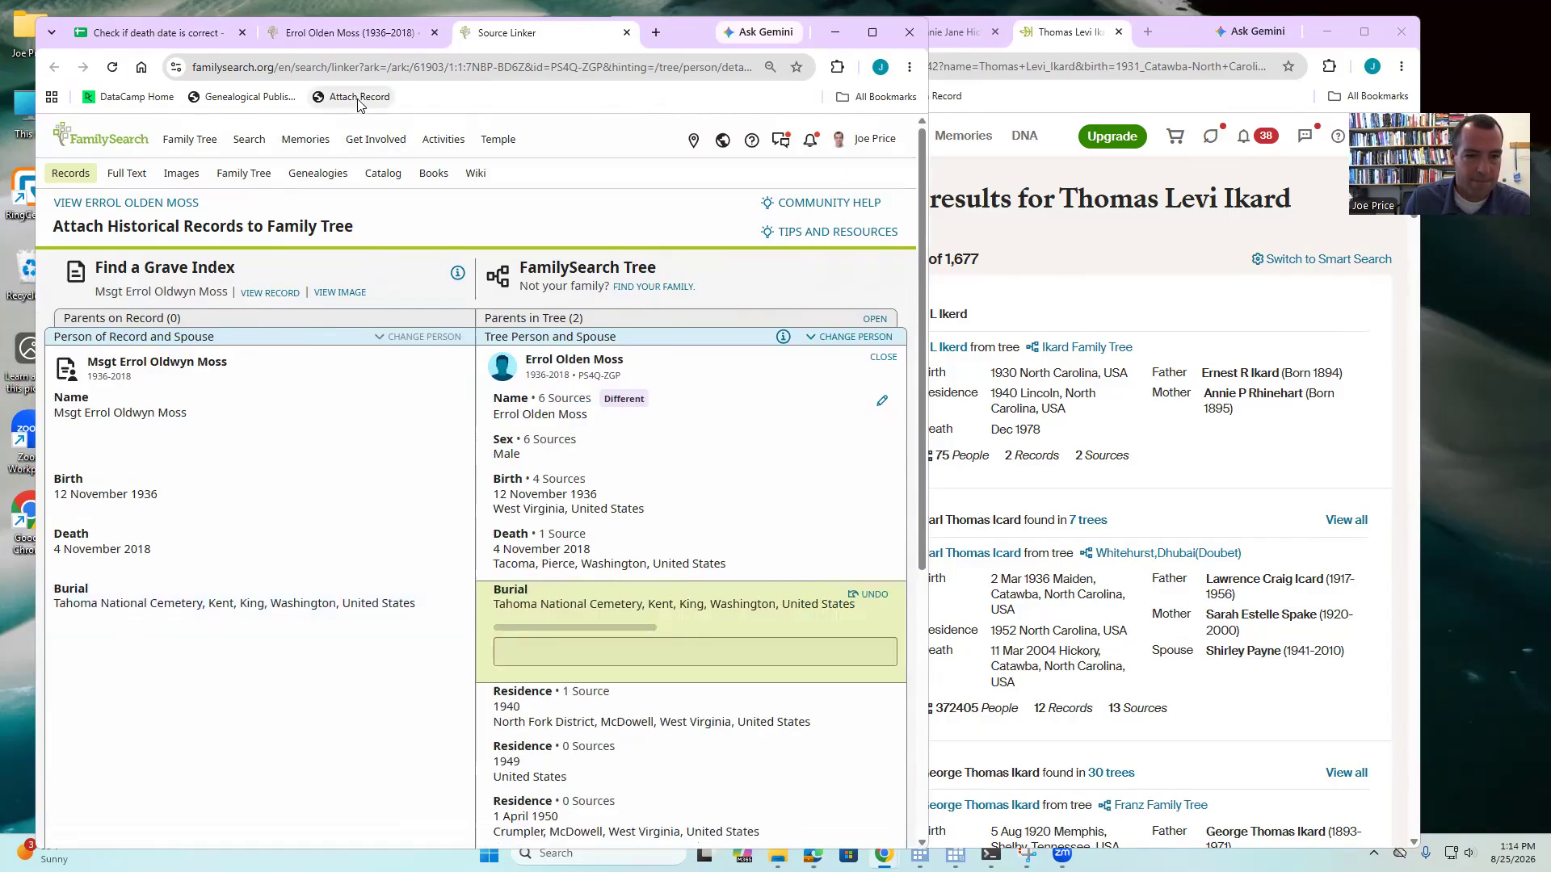
{"action": "left_click", "coordinate": [627, 32]}
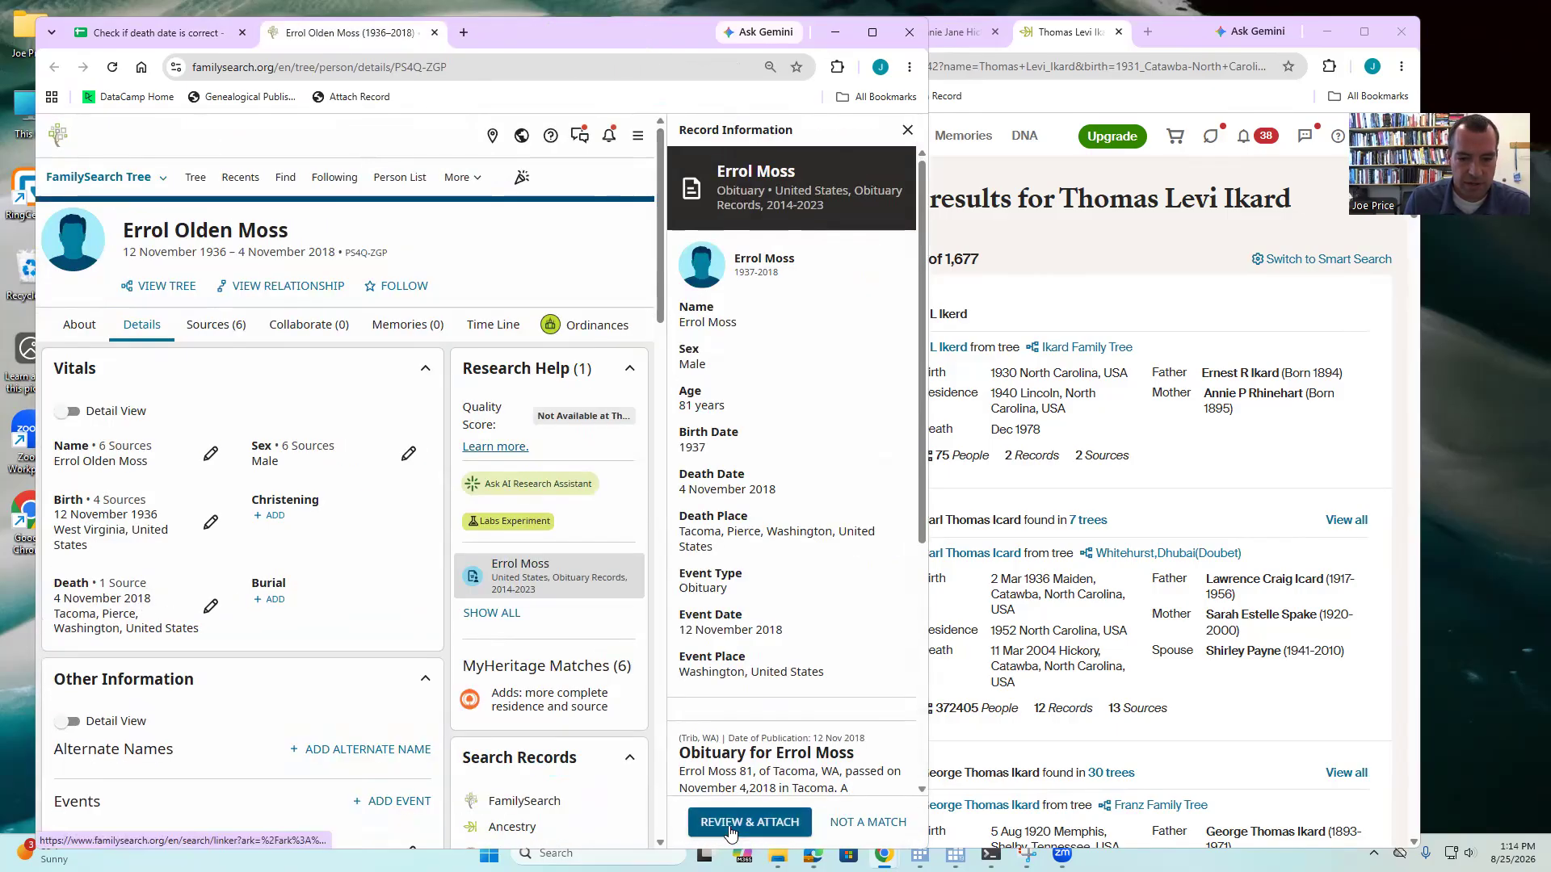
{"action": "left_click", "coordinate": [731, 817]}
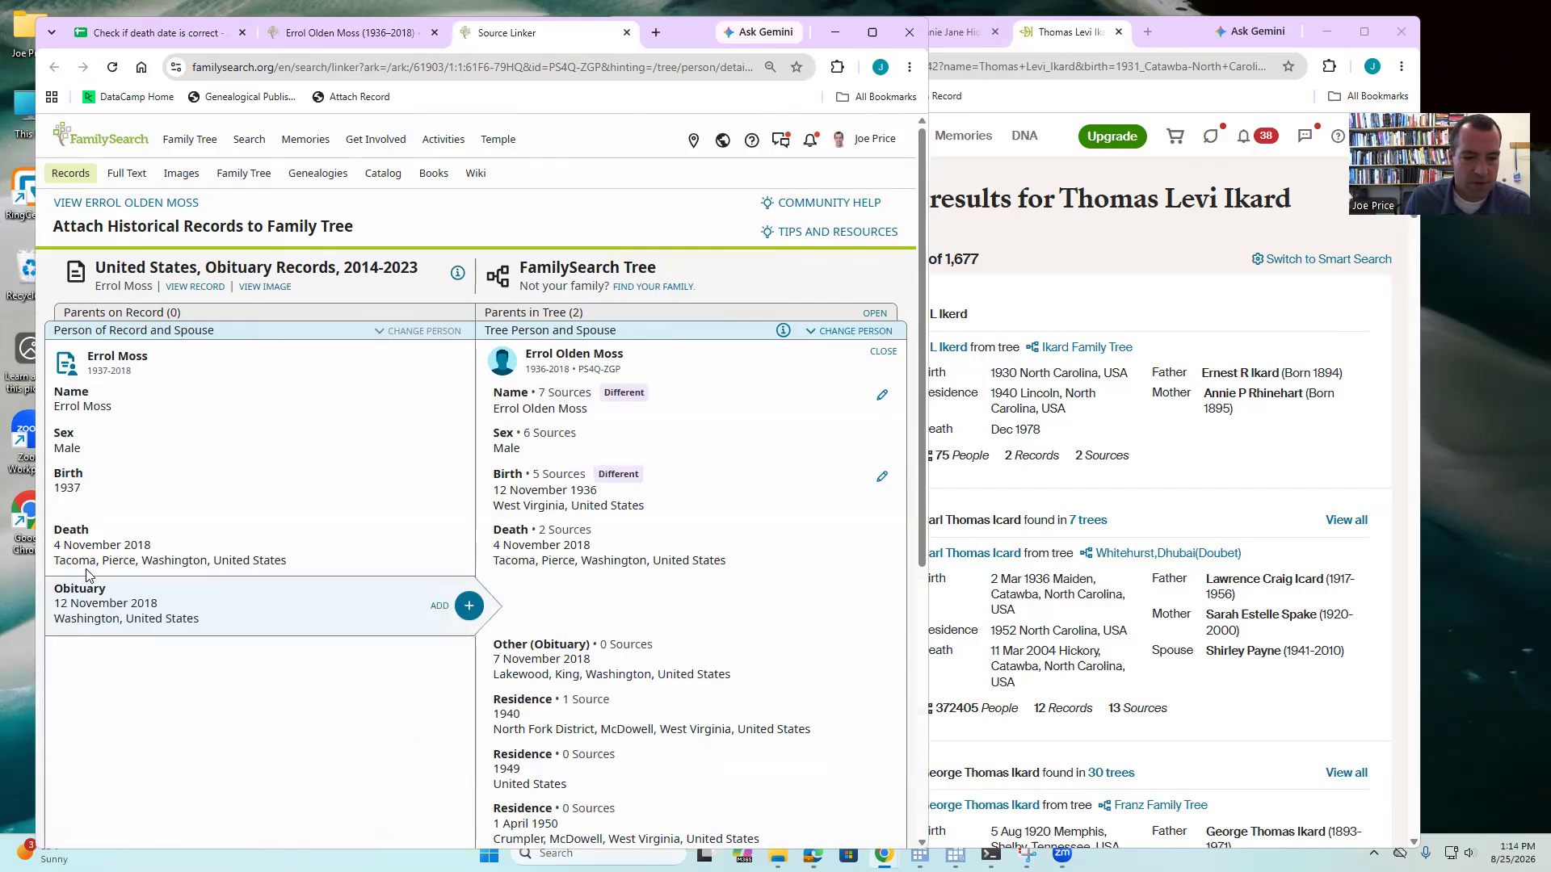
{"action": "left_click", "coordinate": [348, 96]}
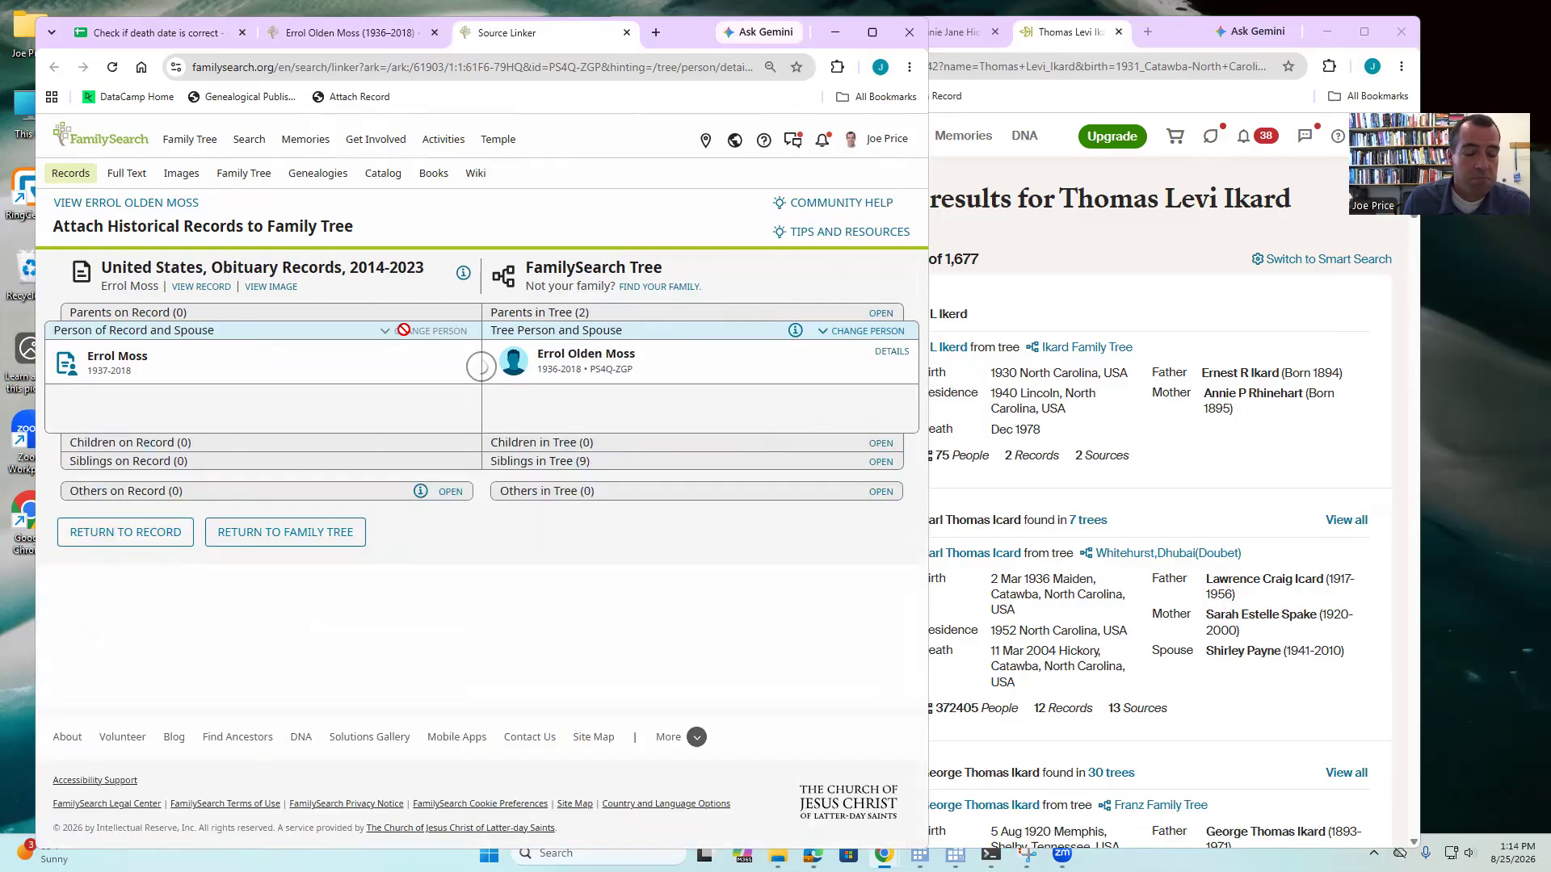
{"action": "left_click", "coordinate": [627, 33]}
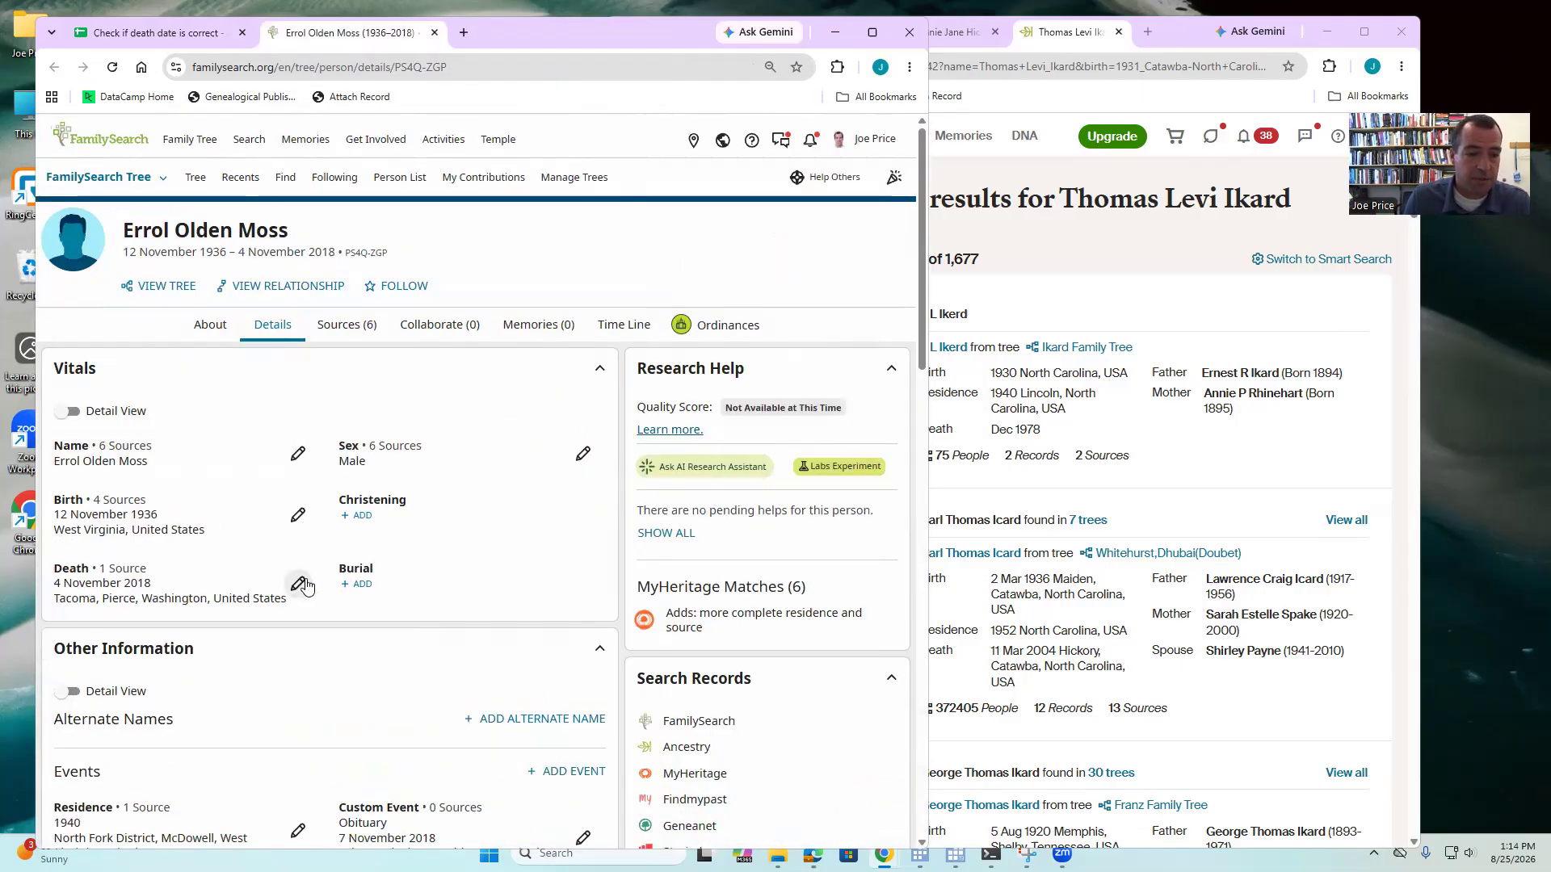
{"action": "left_click", "coordinate": [298, 584]}
{"action": "left_click", "coordinate": [714, 796]}
- Enter 1 in D8 to mark row 8's 4 November 2018 death date as correct
{"action": "left_click", "coordinate": [154, 33]}
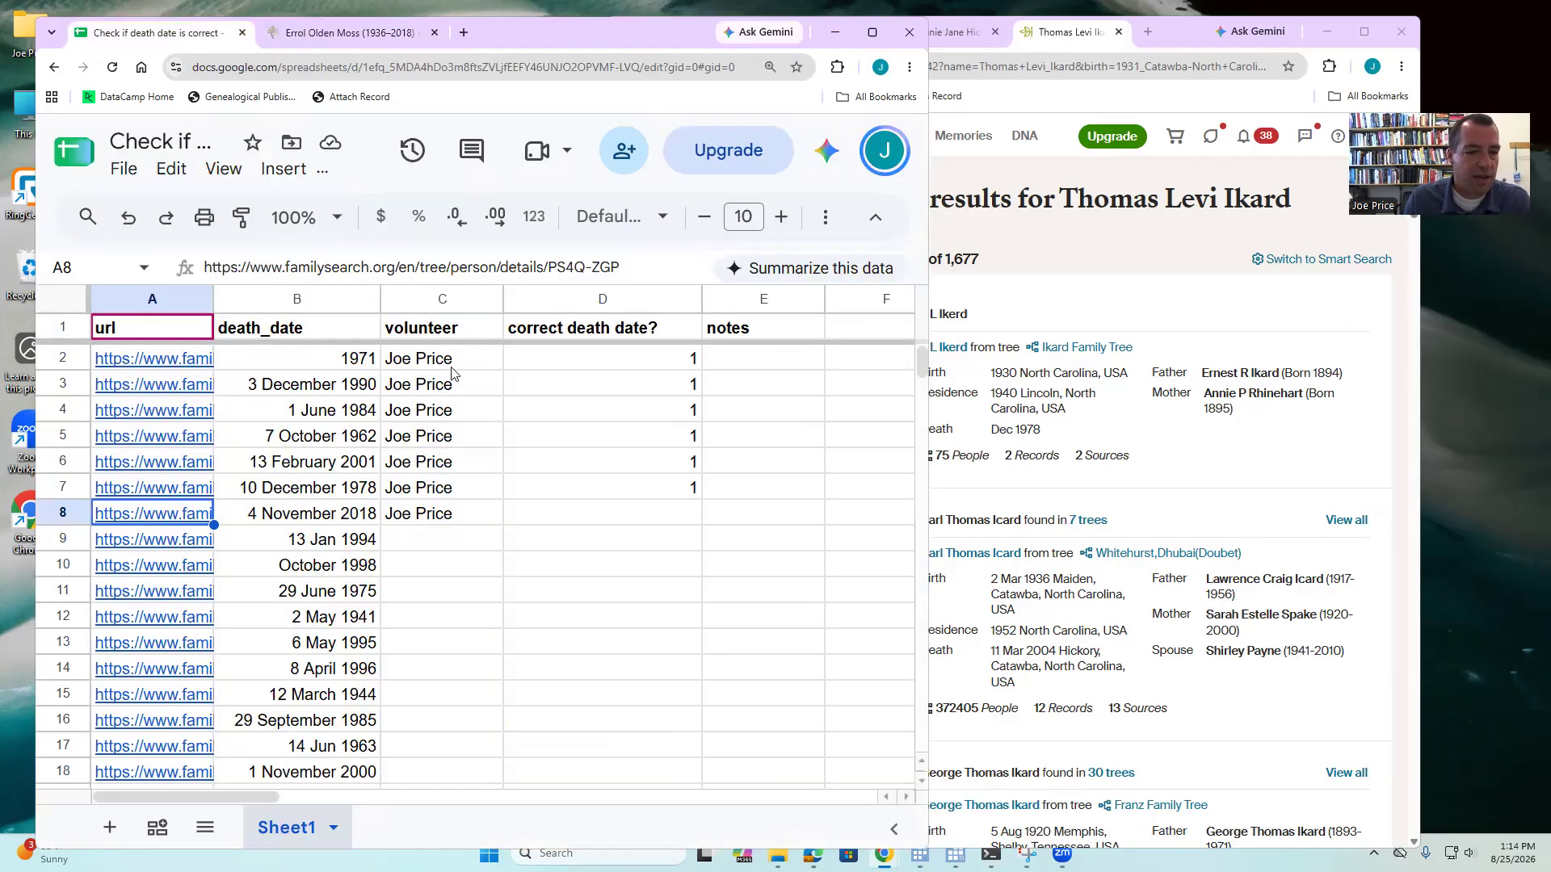
{"action": "left_click", "coordinate": [574, 520]}
{"action": "type", "text": "1"}
{"action": "left_click", "coordinate": [718, 513]}
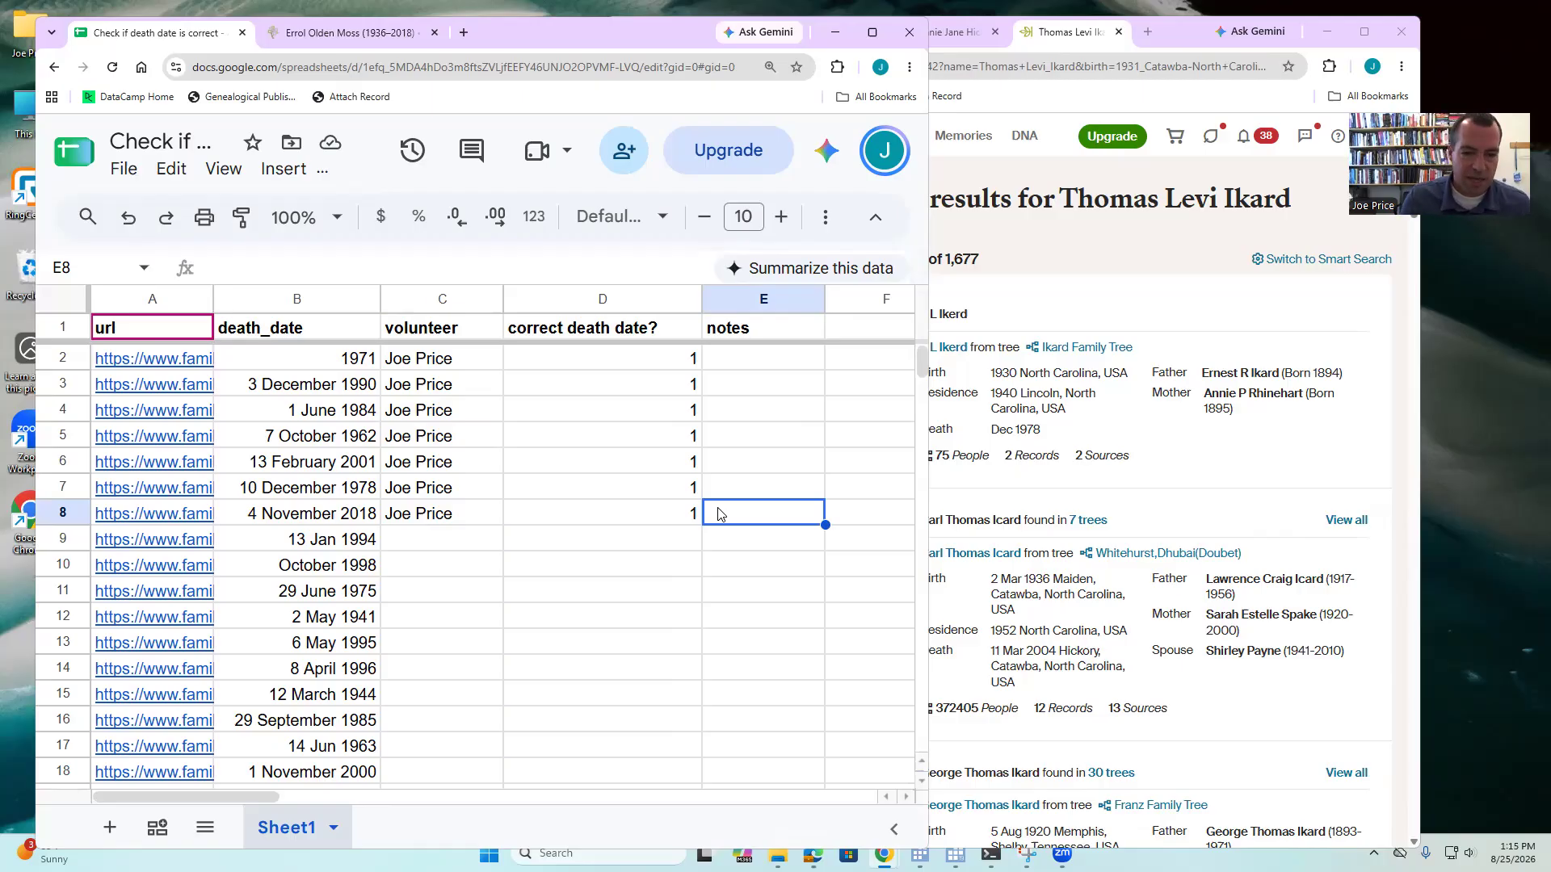
{"action": "mouse_move", "coordinate": [923, 364]}
{"action": "left_mouse_down"}
{"action": "mouse_move", "coordinate": [922, 703]}
{"action": "mouse_move", "coordinate": [907, 733]}
{"action": "mouse_move", "coordinate": [922, 711]}
{"action": "mouse_move", "coordinate": [927, 359]}
{"action": "left_mouse_up"}
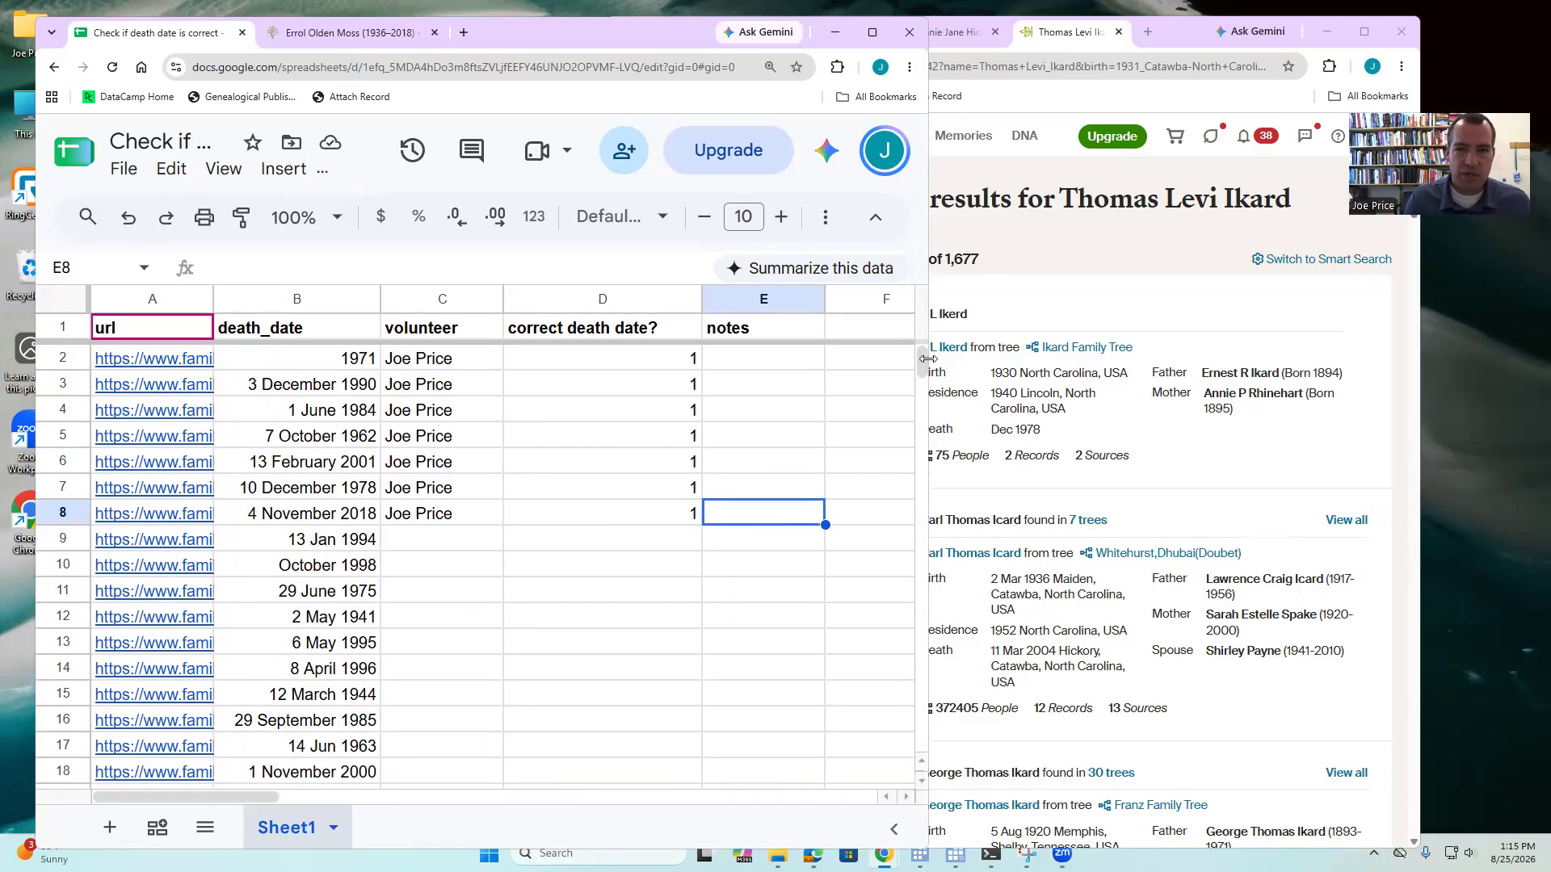